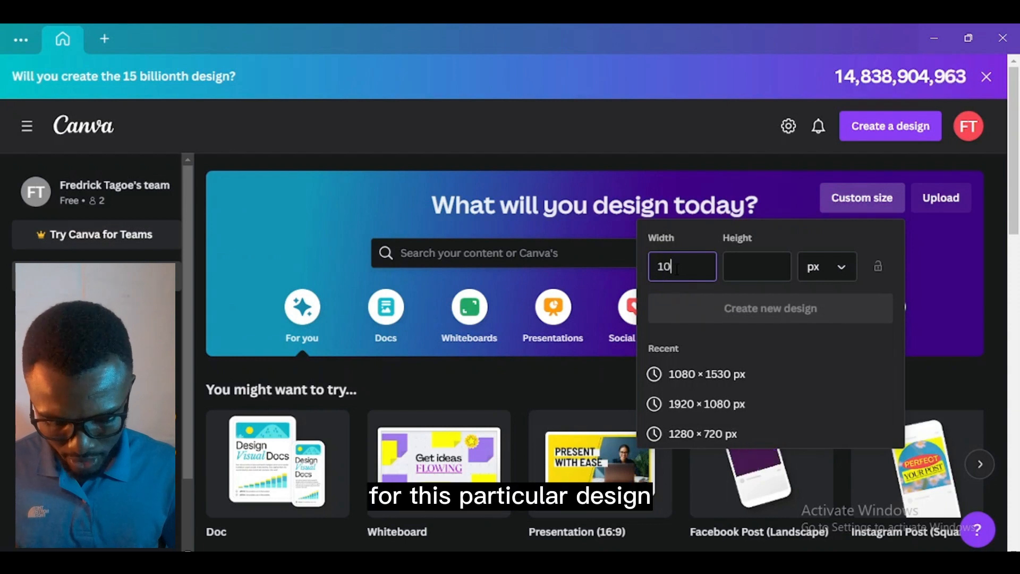
- Create a blank custom-size design of 1080 × 1350 px
key("Tab")
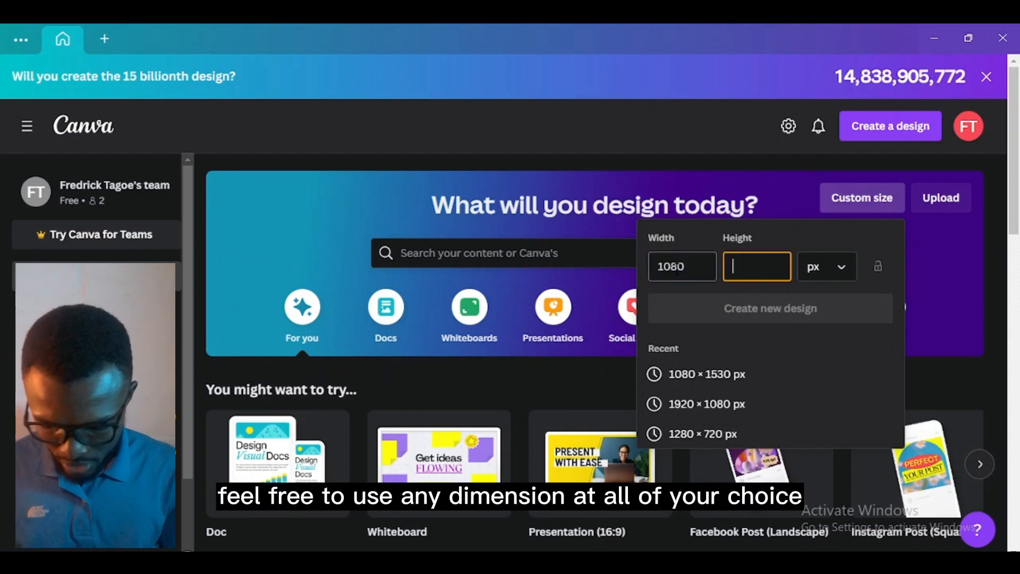
type("13")
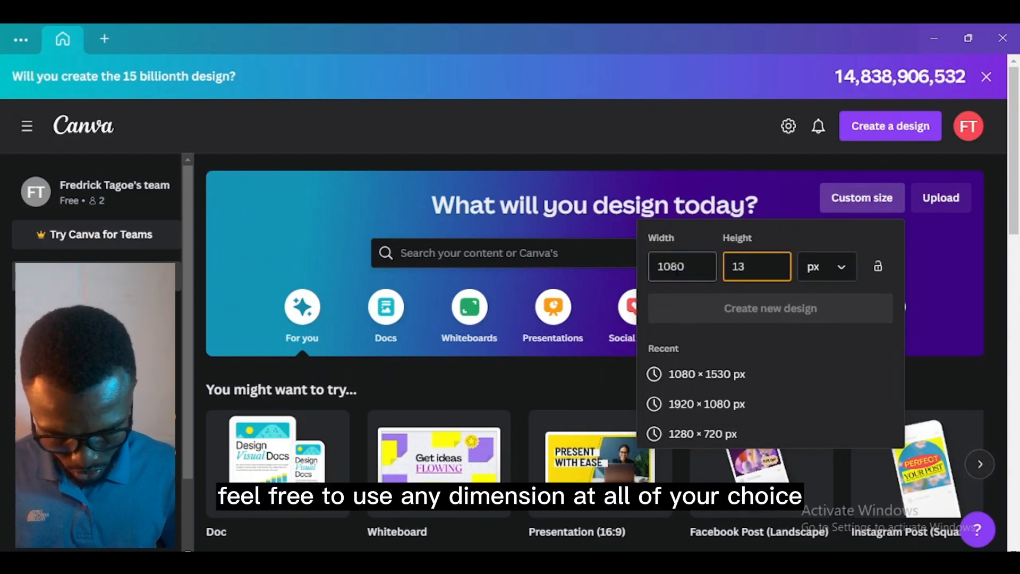
type("50")
left_click(716, 311)
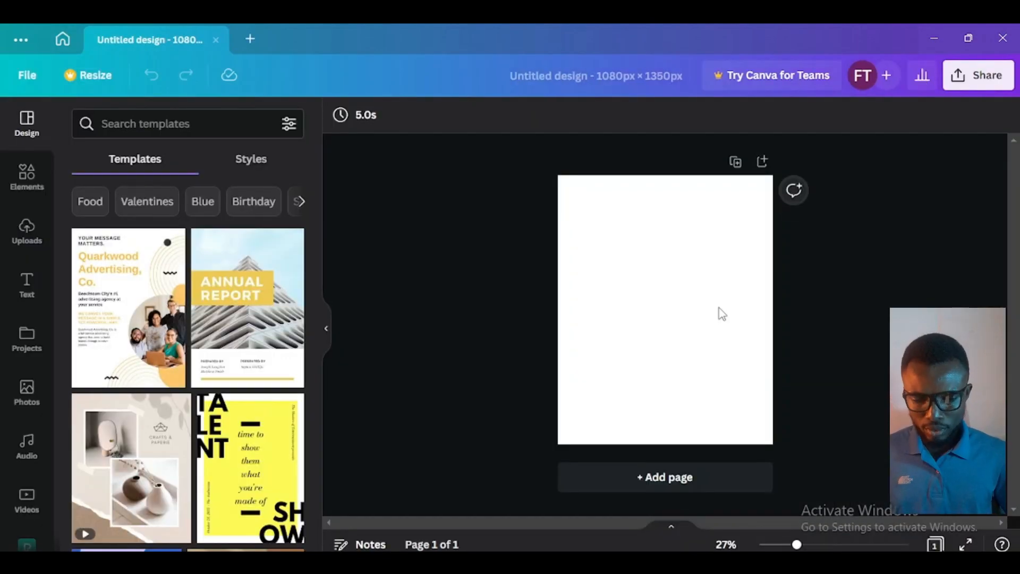
- Place the uploaded cookie-topped Starbucks frappuccino cup on the page, scale it up slightly from its centre and shift it to the left side
left_click(27, 228)
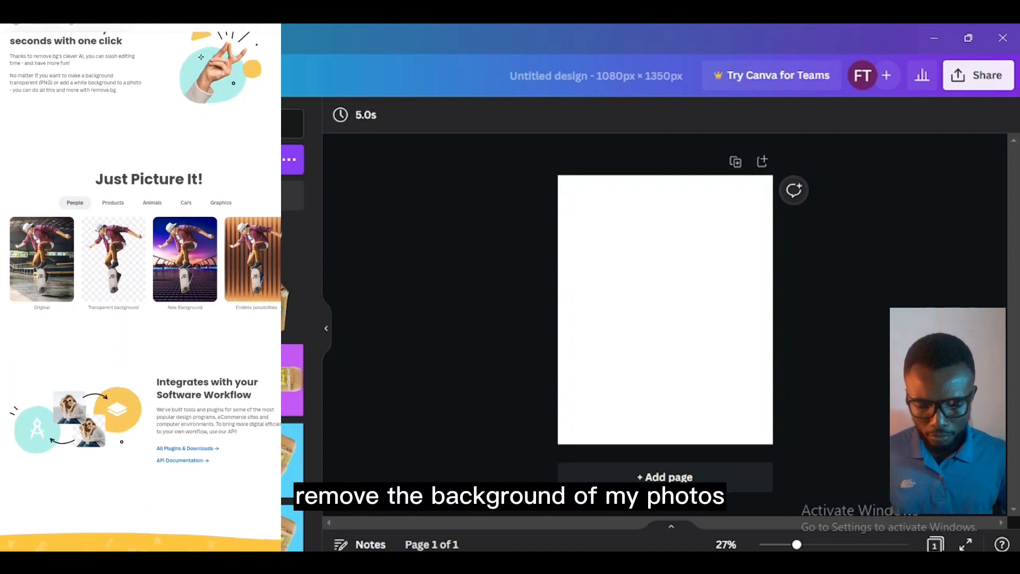
left_click(223, 380)
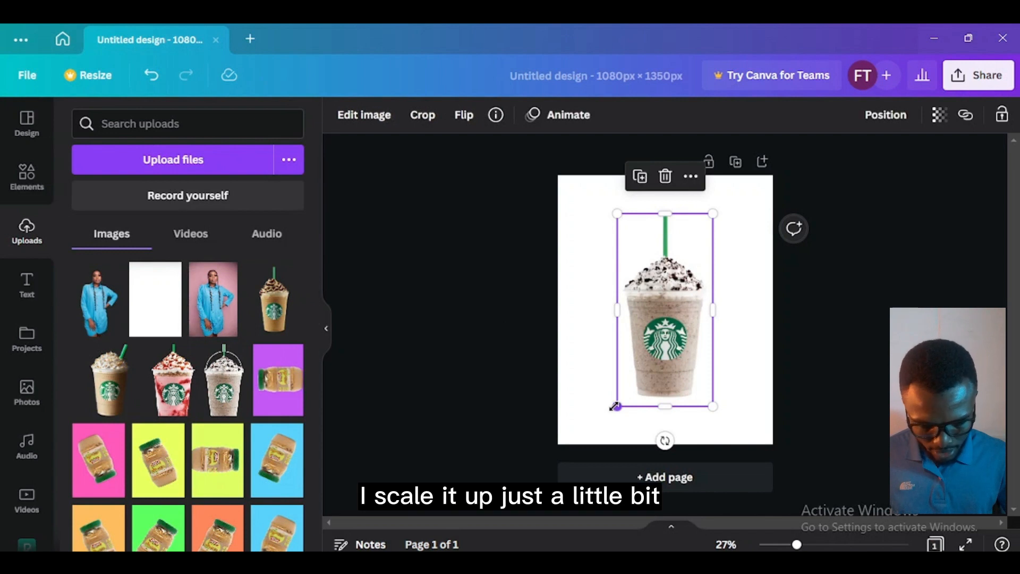
left_click_drag(611, 408, 612, 415)
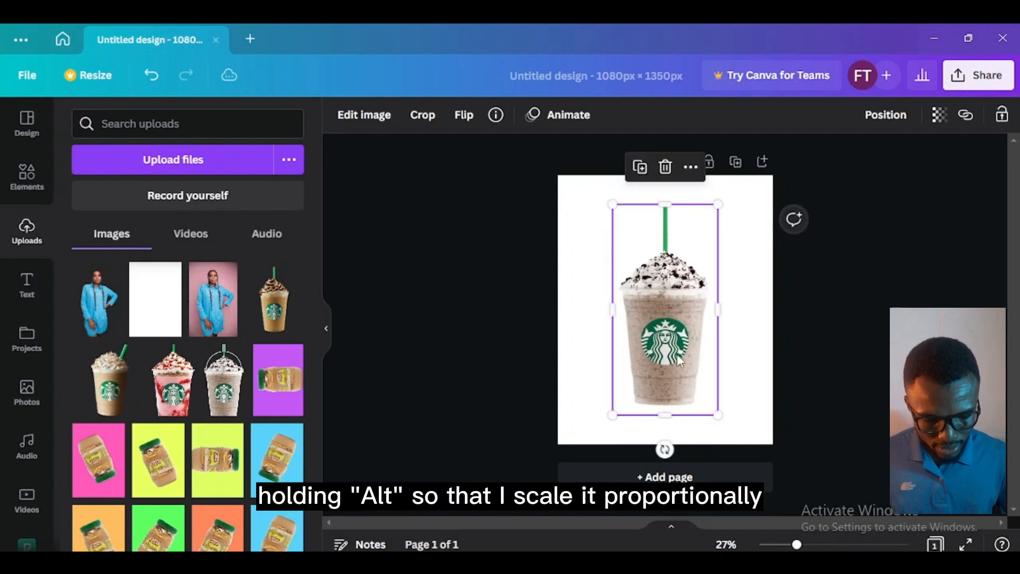
left_click_drag(679, 355, 635, 352)
left_click(700, 372)
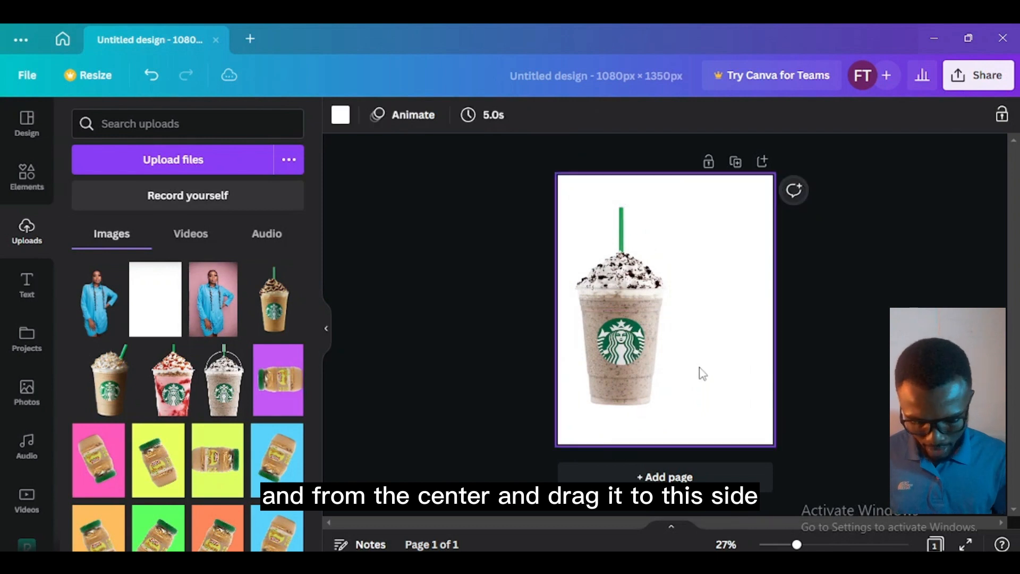
- Add a yellow rectangle, stretch it to the full page height and position it as a vertical band over the cup's left part
key("r")
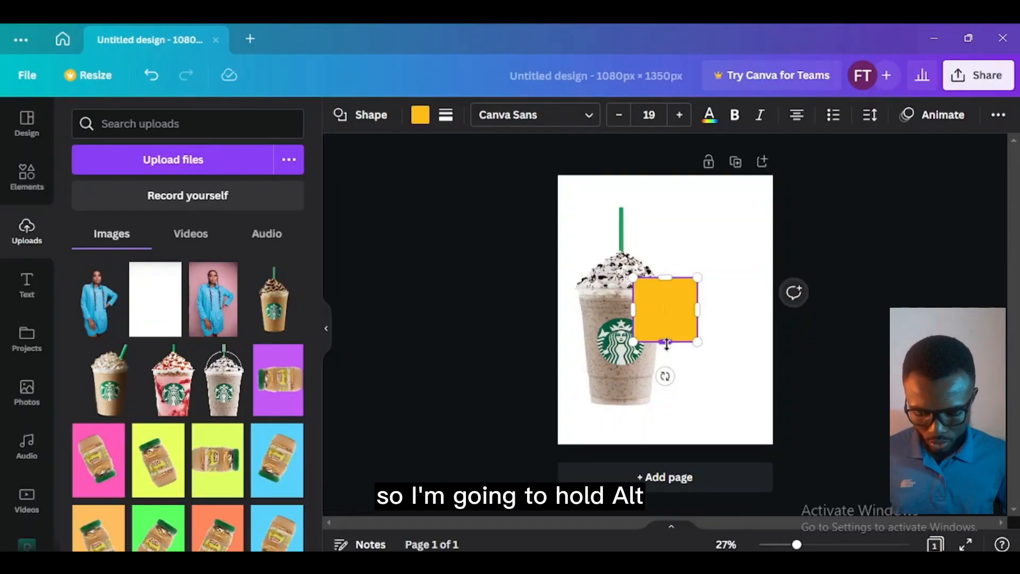
left_click_drag(666, 344, 664, 476)
left_click_drag(685, 329, 629, 330)
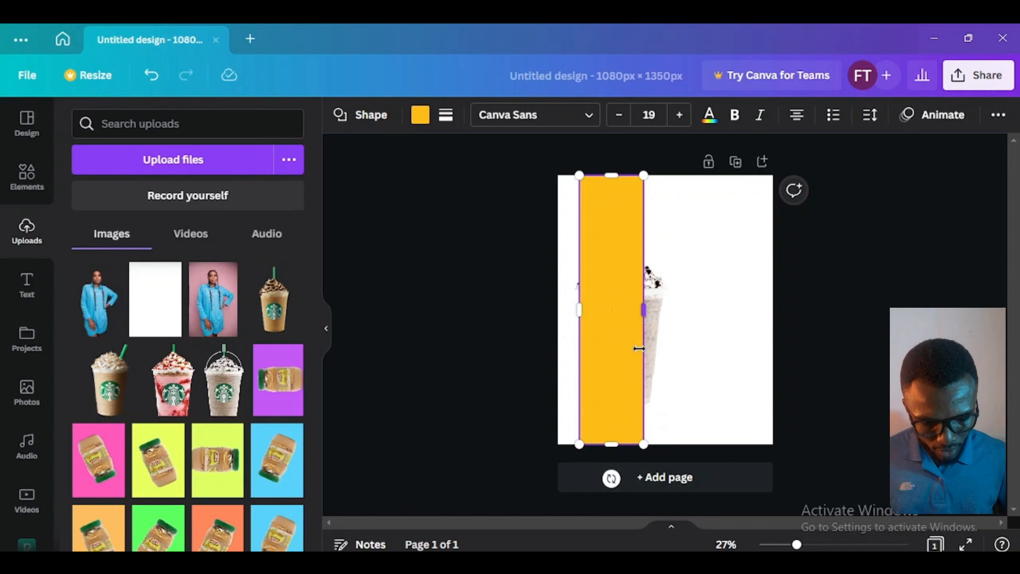
left_click_drag(603, 349, 598, 349)
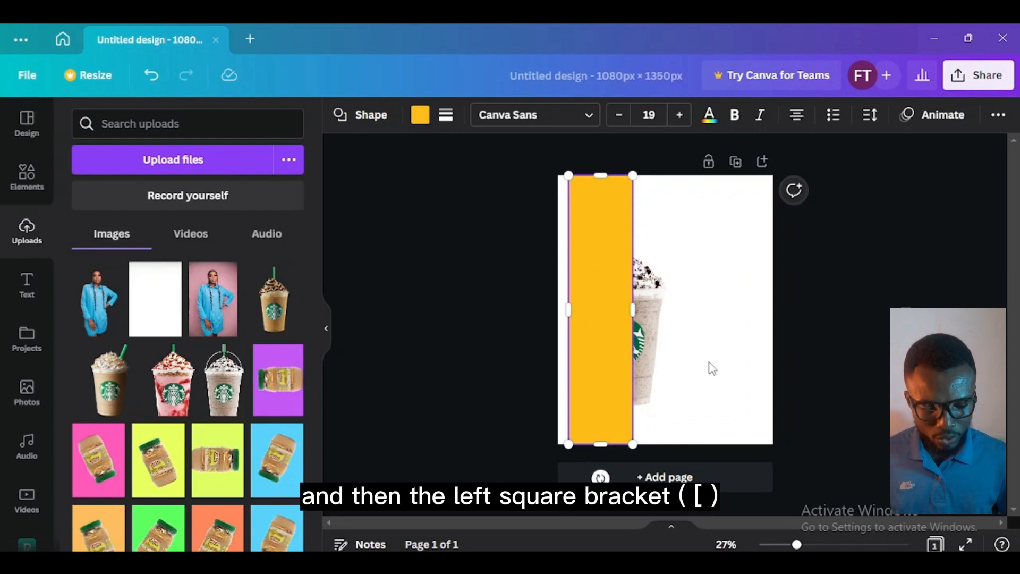
- Send the yellow vertical band one layer backward so it sits behind the cup
left_click(753, 364)
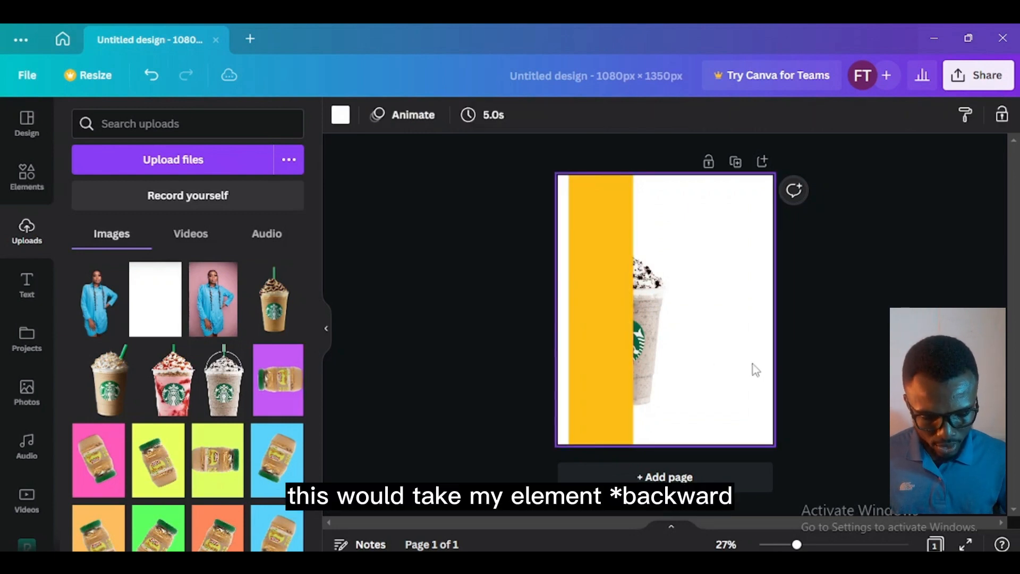
left_click(588, 305)
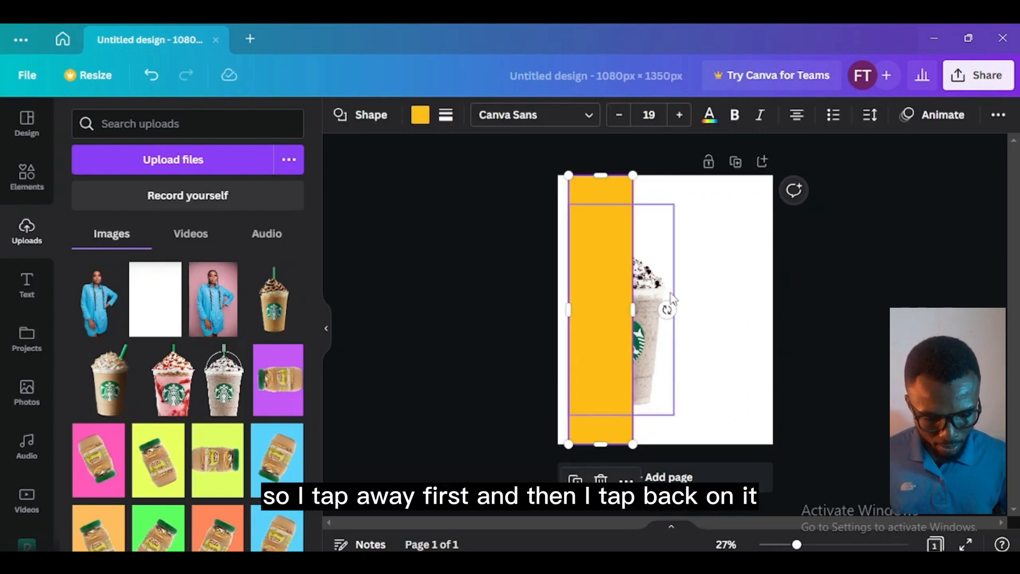
left_click(721, 282)
left_click(594, 290)
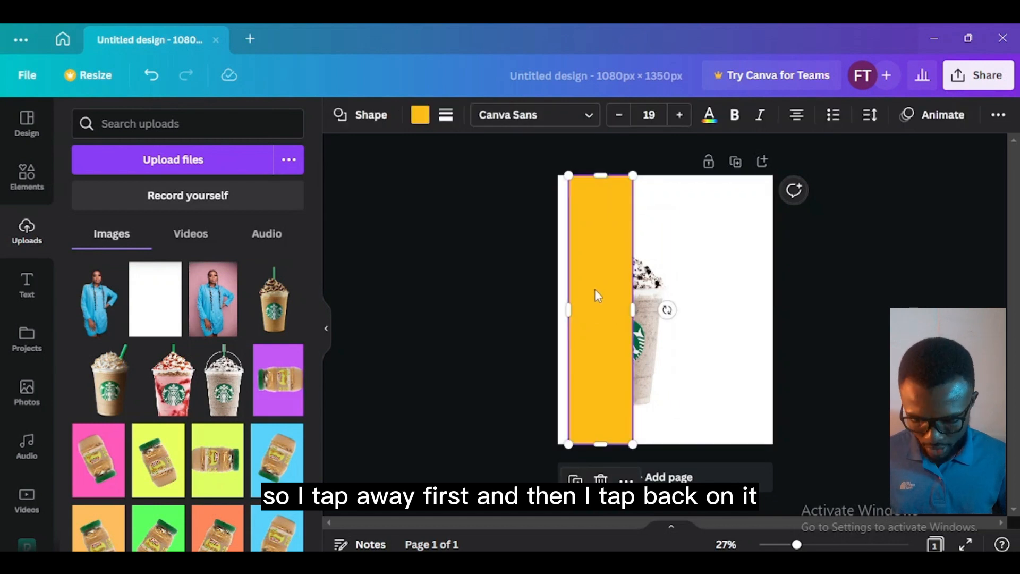
key("ctrl+bracketleft")
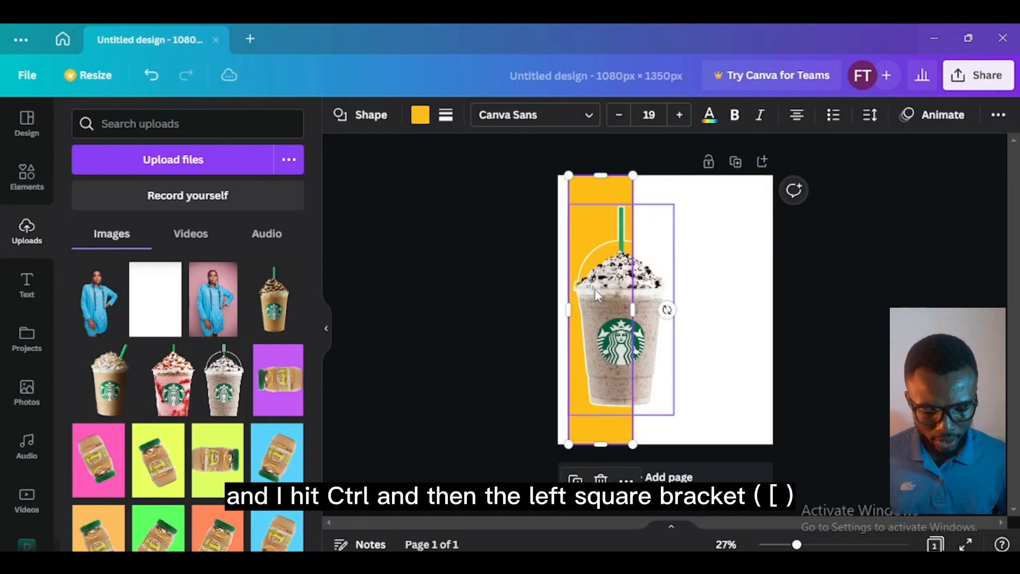
left_click(725, 307)
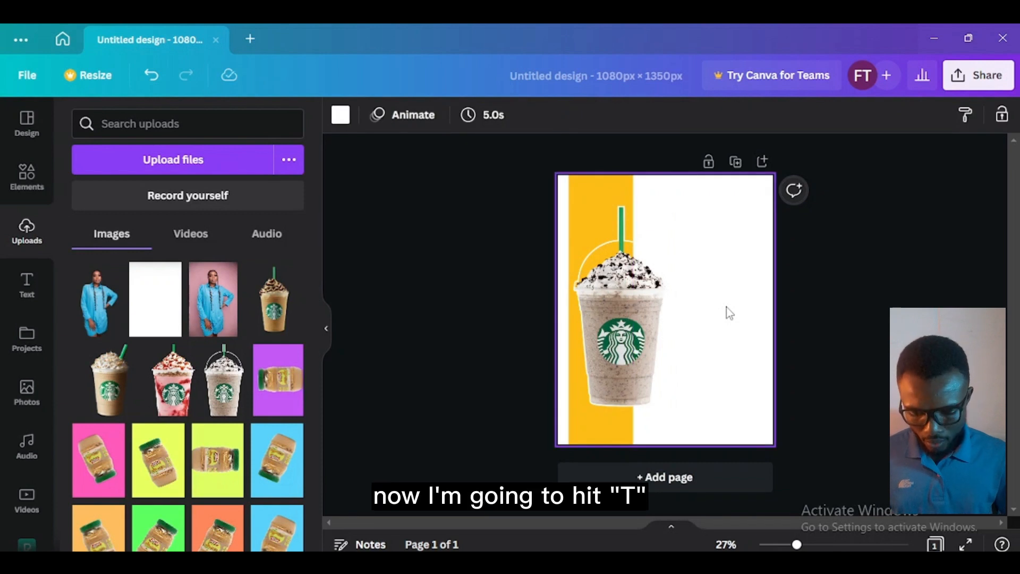
- Add a text box reading "MAKE YOUR MORNINGS"
key("t")
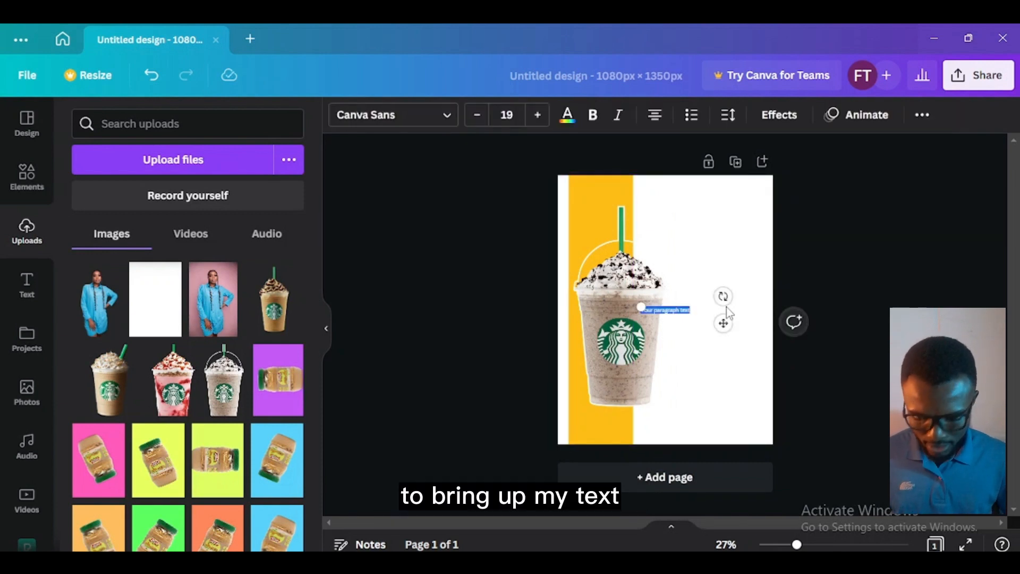
type("THEE MOR")
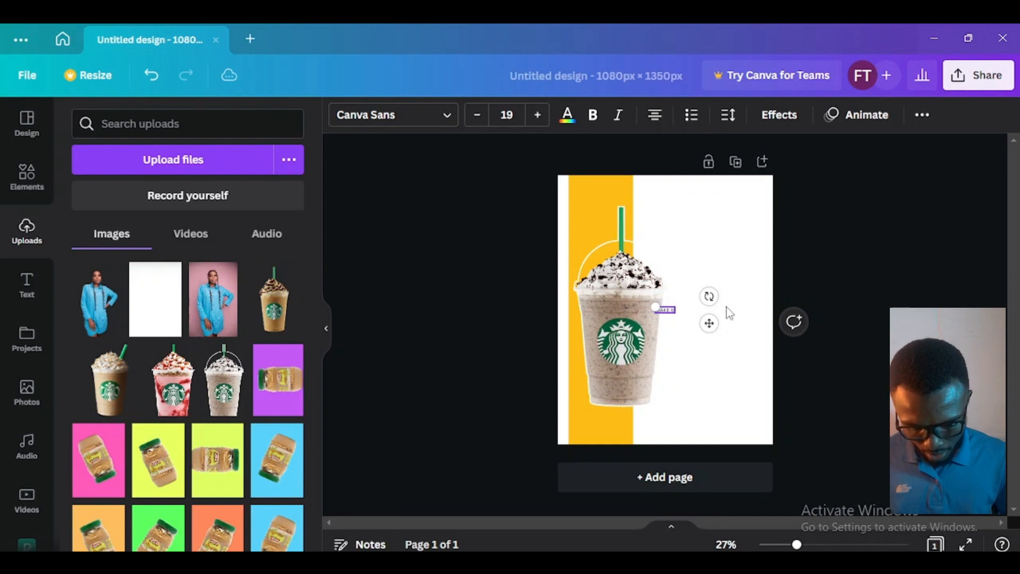
type("N")
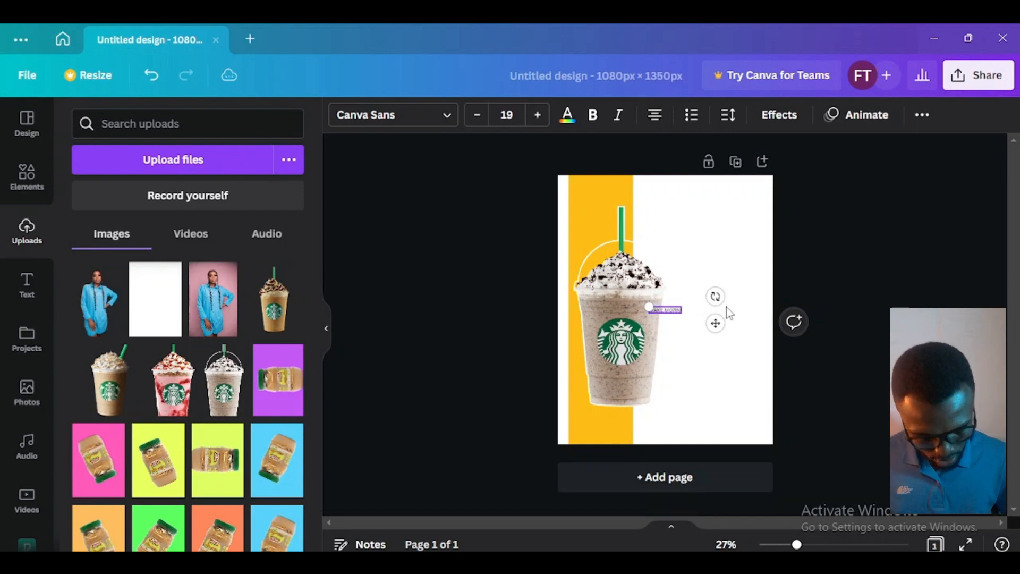
key("BackSpace")
key("BackSpace")
key("BackSpace")
key("BackSpace")
type("YOUR MORNI")
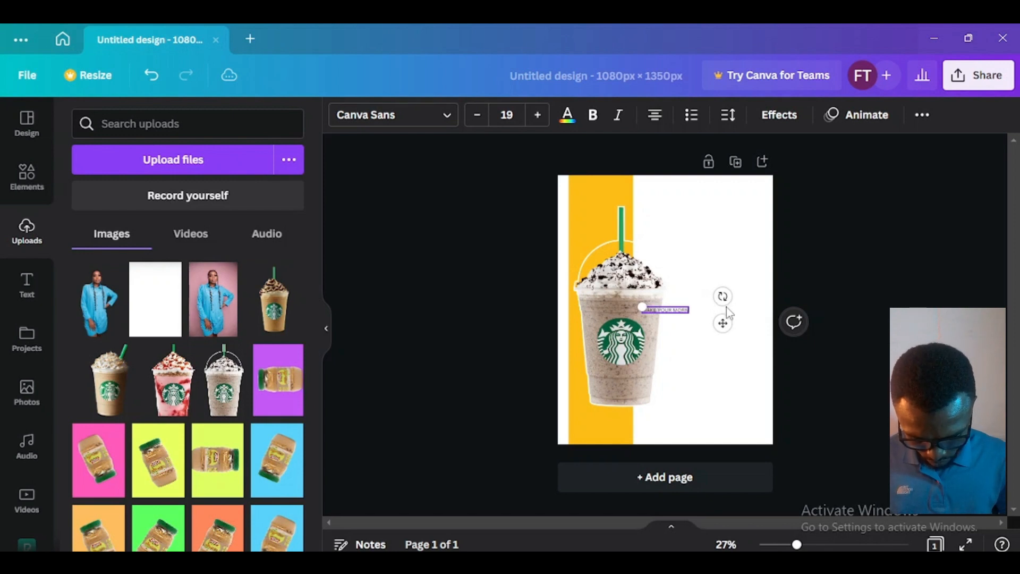
type("NGS")
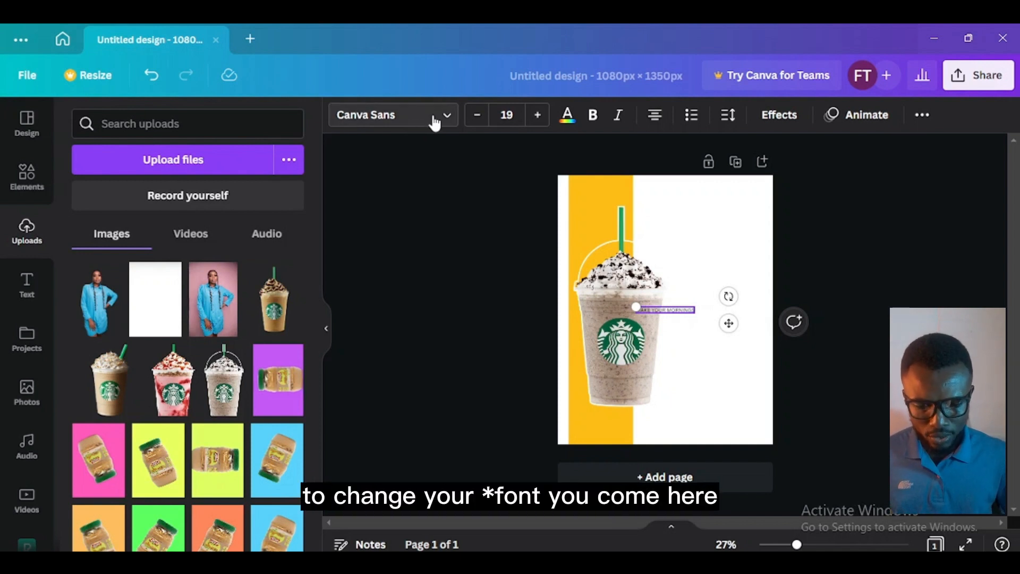
- Search the fonts for "PROMPT BLACK" and apply Prompt Black to the headline text
left_click(449, 118)
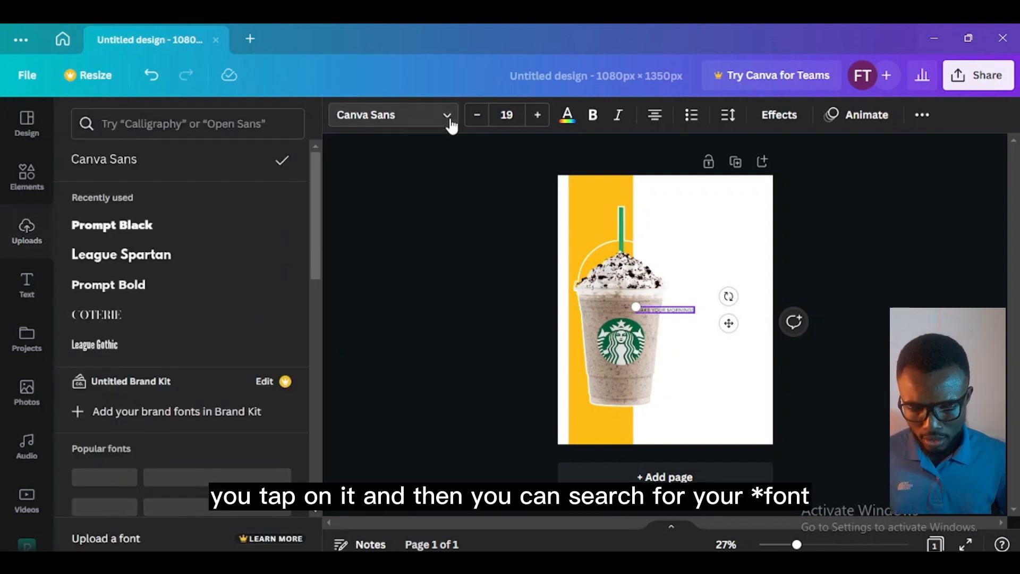
left_click(258, 124)
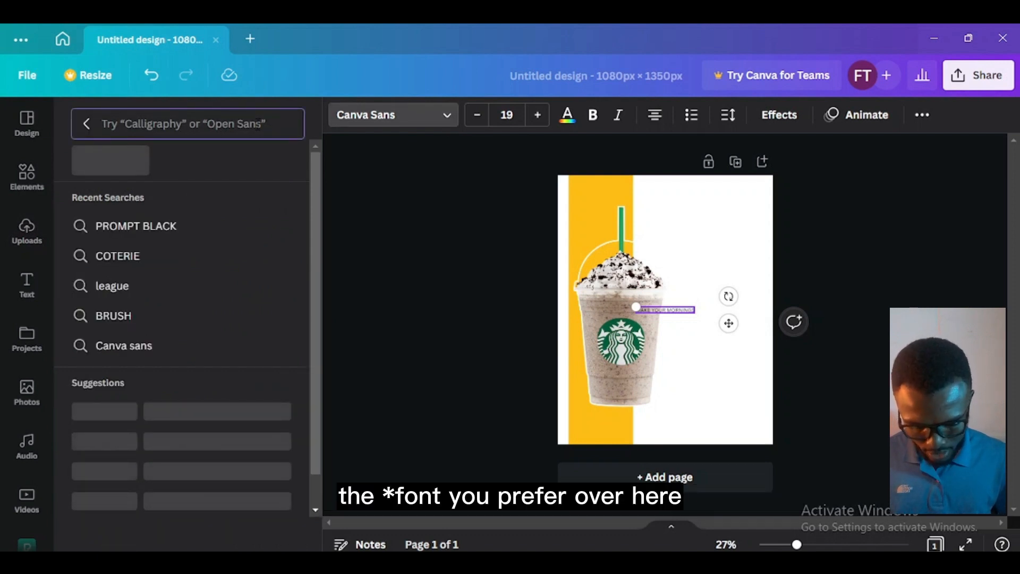
type("PROMPT")
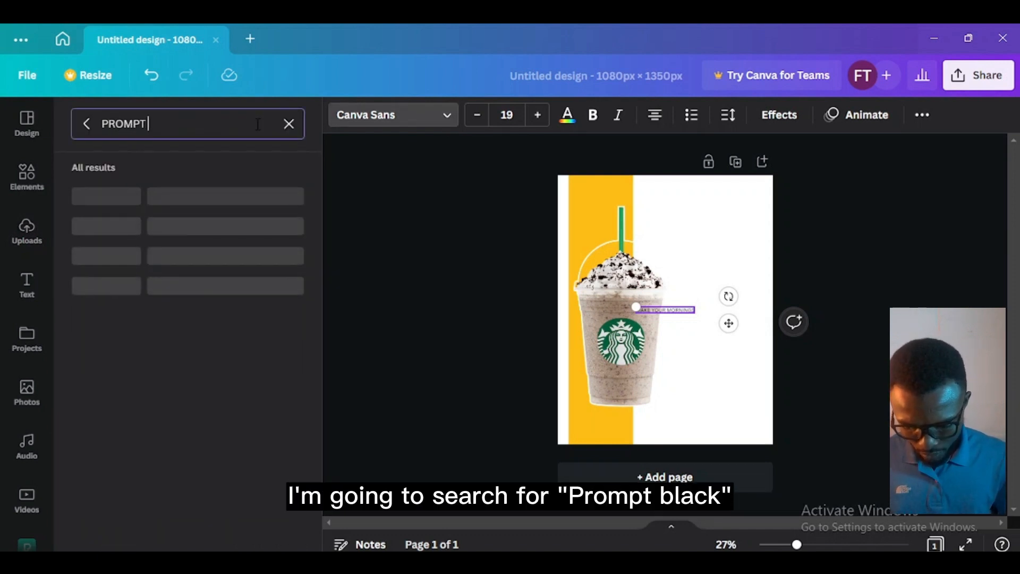
type(" BLACK")
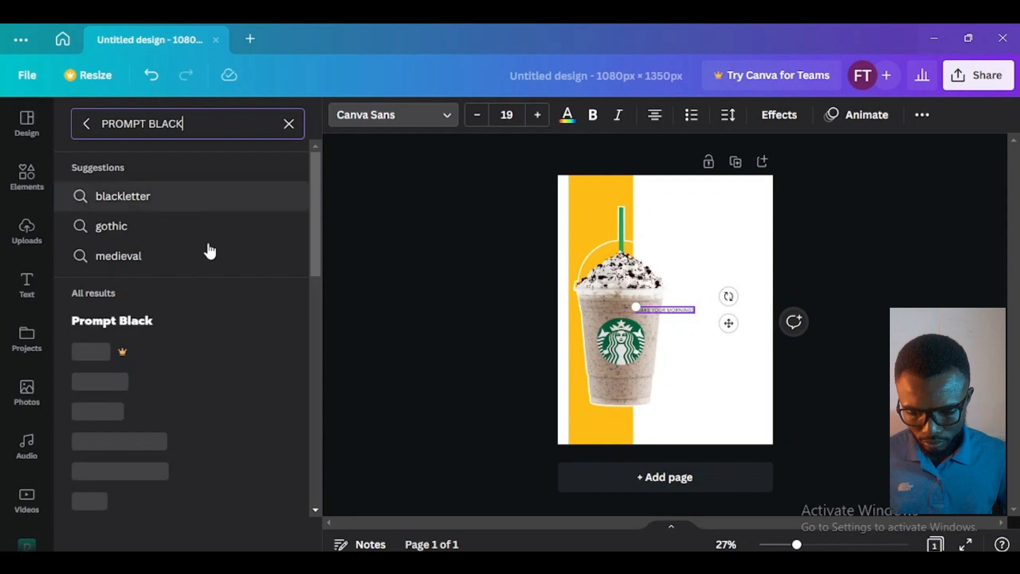
left_click(134, 325)
left_click(135, 325)
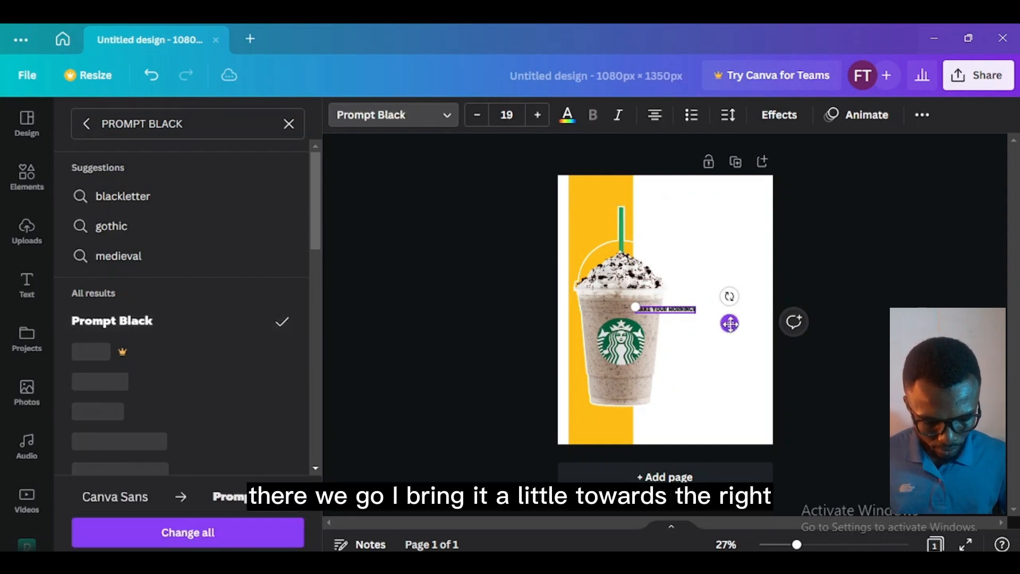
- Enlarge the headline to the right of the cup to font size 37.5 and narrow its box so the text wraps onto two lines
left_click_drag(730, 323, 767, 313)
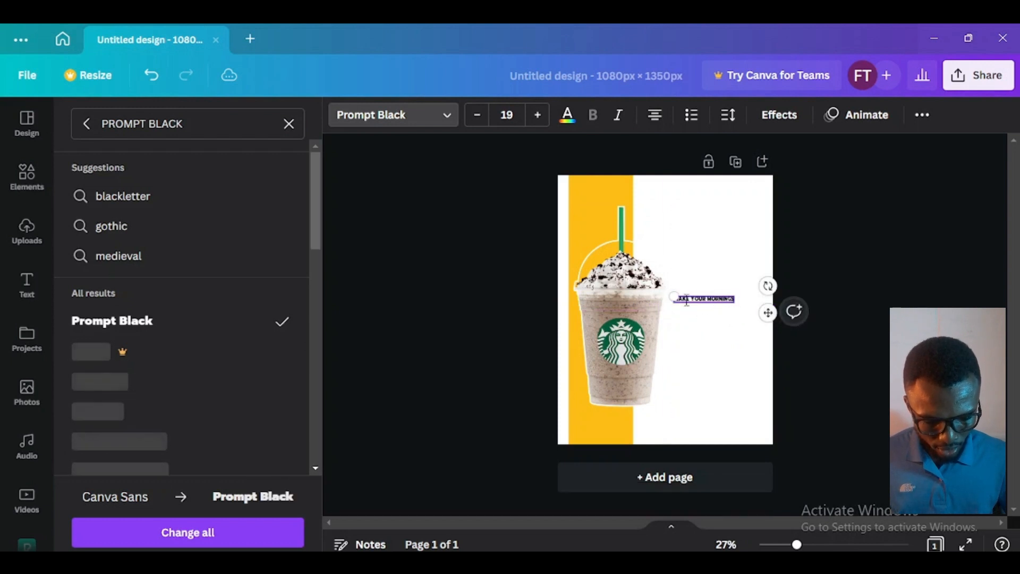
left_click_drag(674, 301, 644, 293)
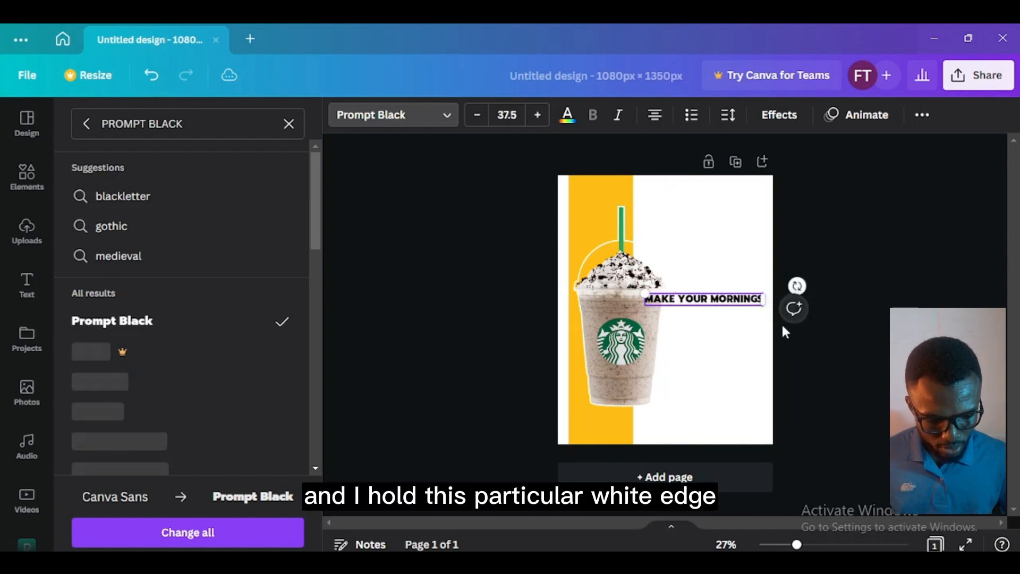
left_click_drag(764, 300, 714, 305)
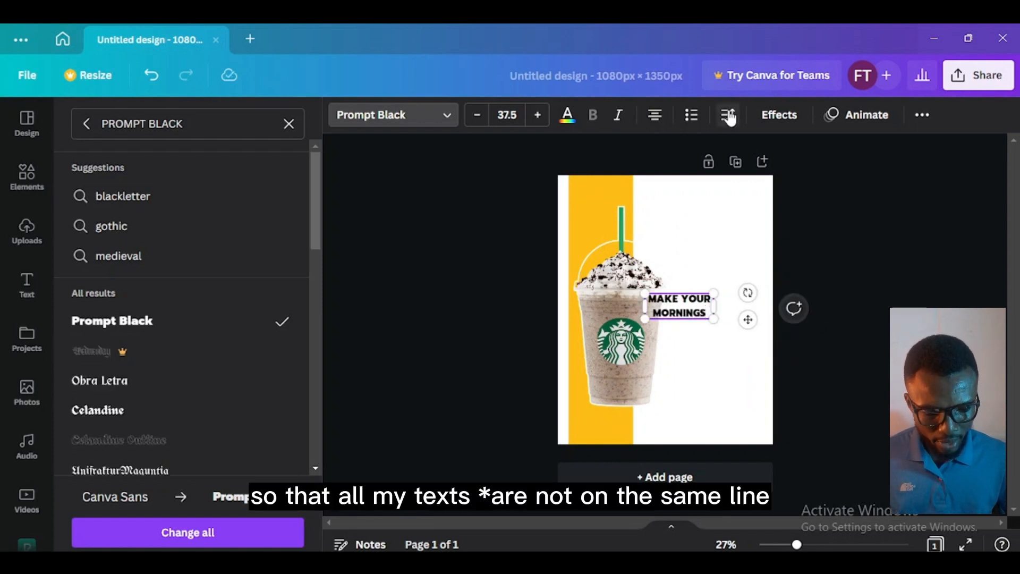
- Left-align the headline and position it just to the right of the cup's rim, layered at the very back
left_click(655, 123)
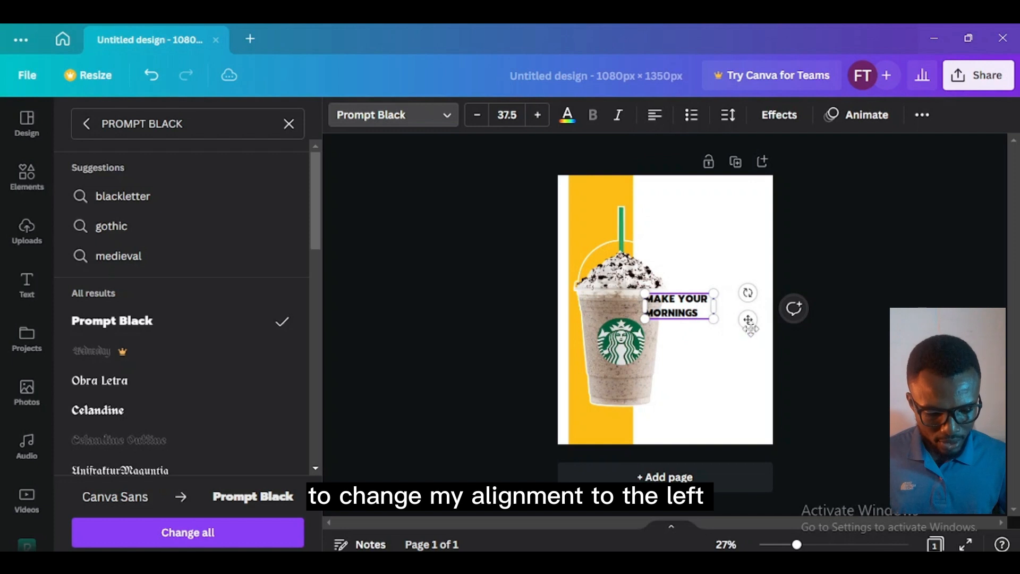
left_click_drag(748, 319, 772, 311)
key("ctrl+alt+bracketleft")
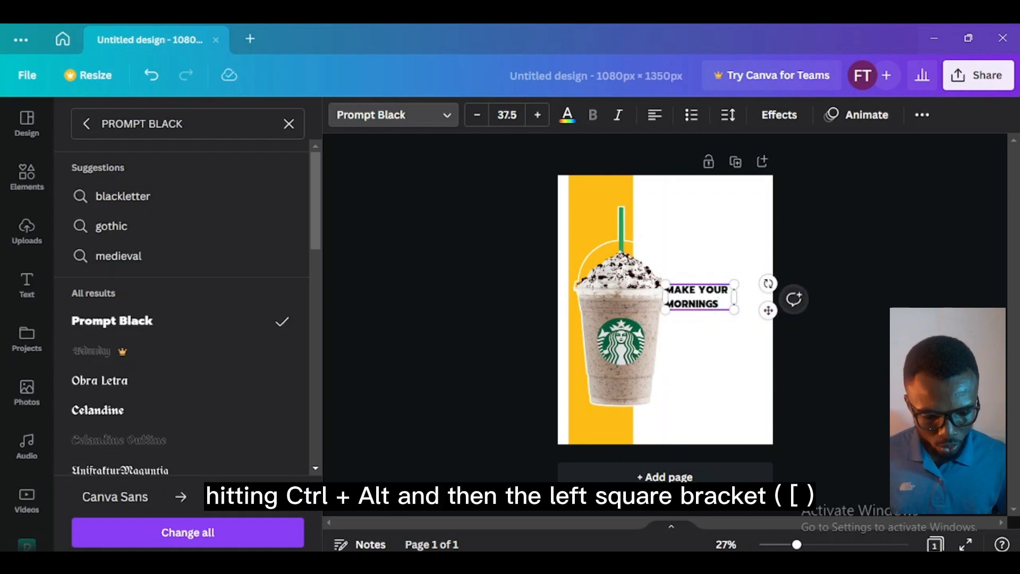
key("Escape")
left_click(730, 422)
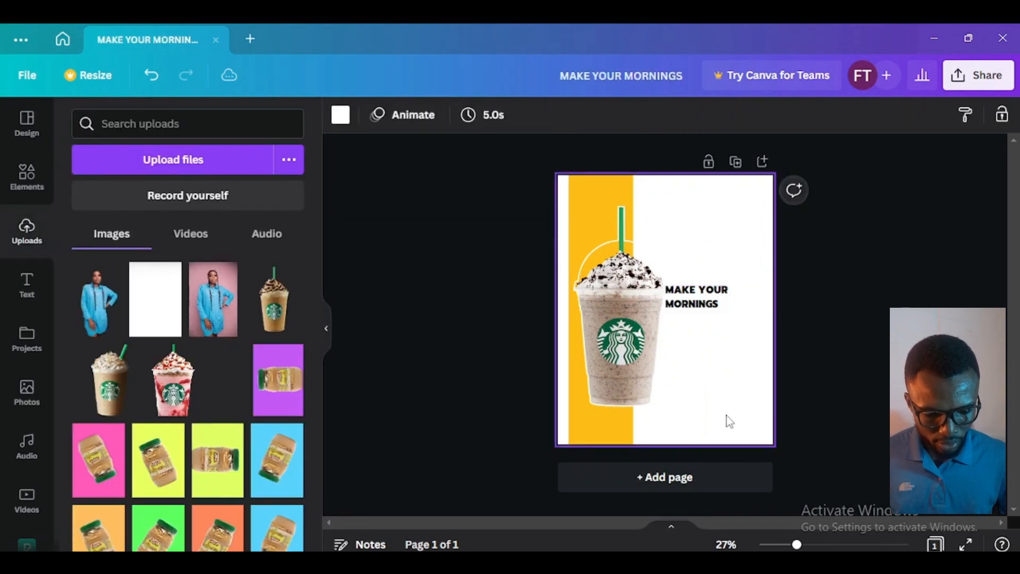
left_click(701, 306)
left_click_drag(701, 307, 702, 308)
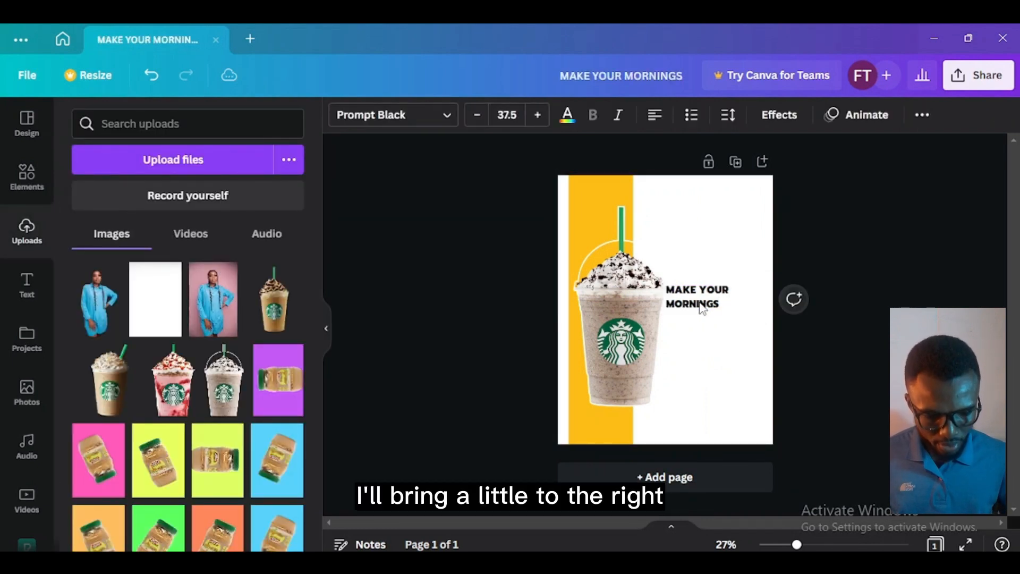
- Duplicate page 1 and change the headline on the copy to "JUST SAY YES!"
left_click(736, 161)
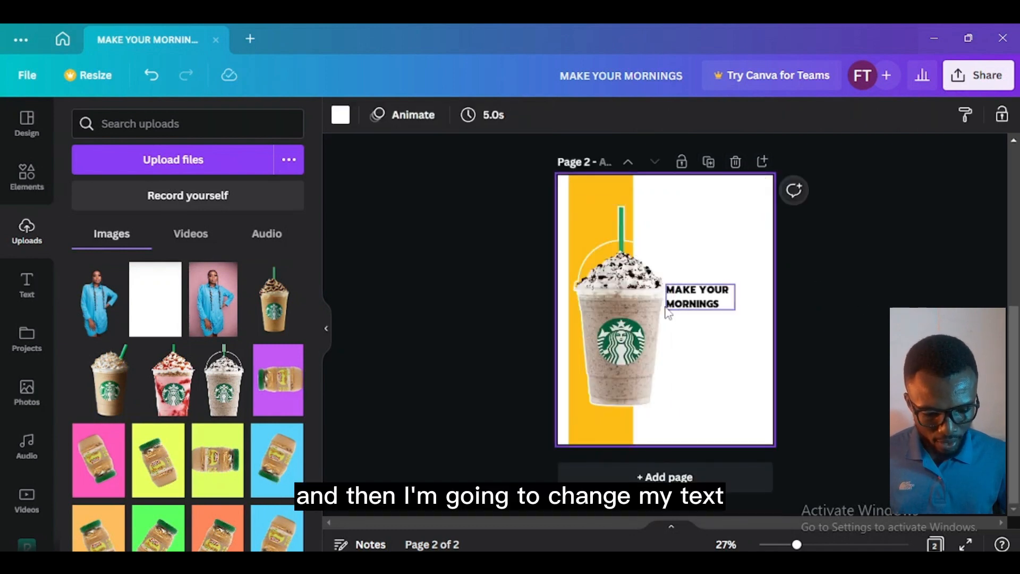
double_click(719, 289)
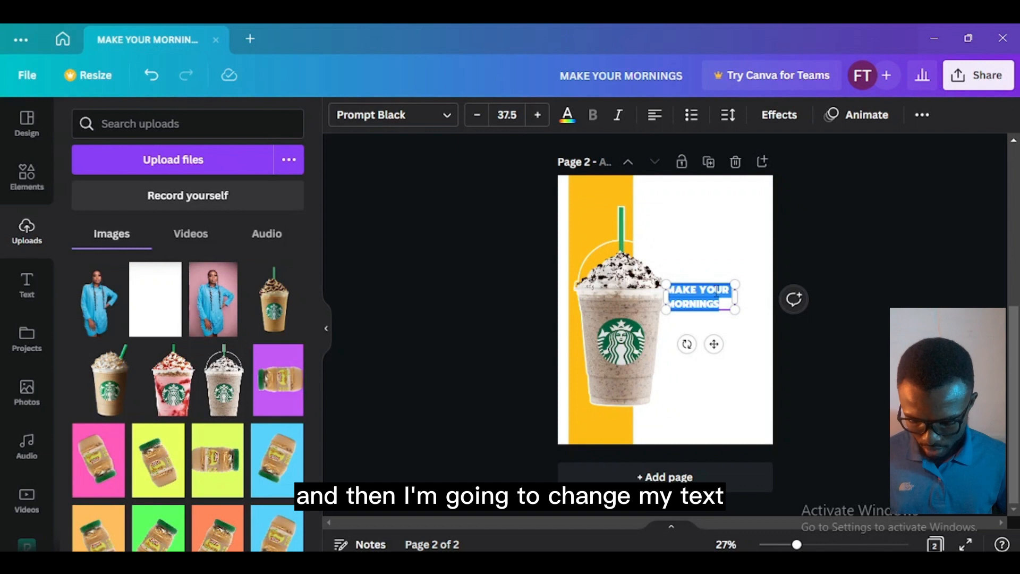
type("Just sa")
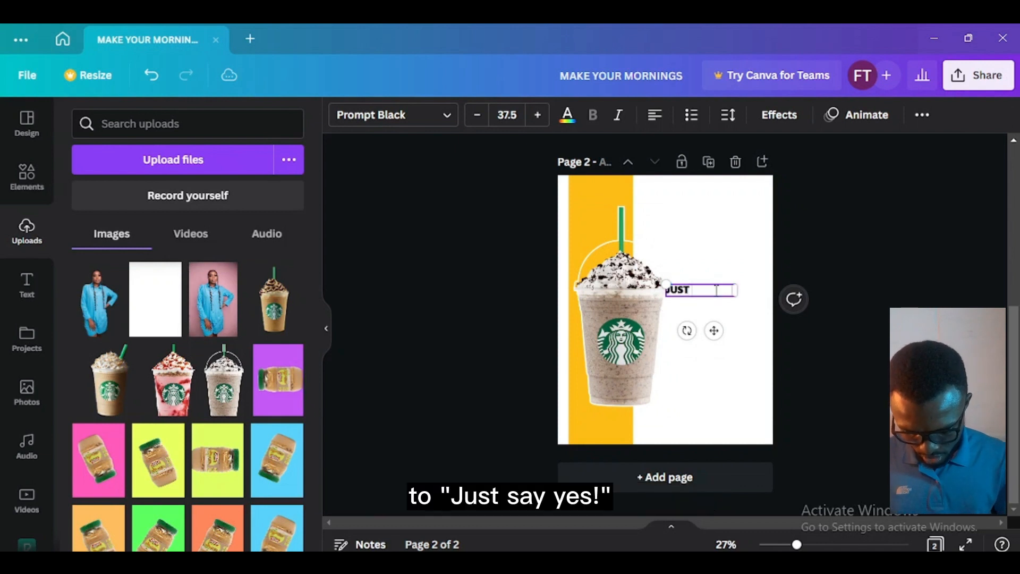
type("y yes")
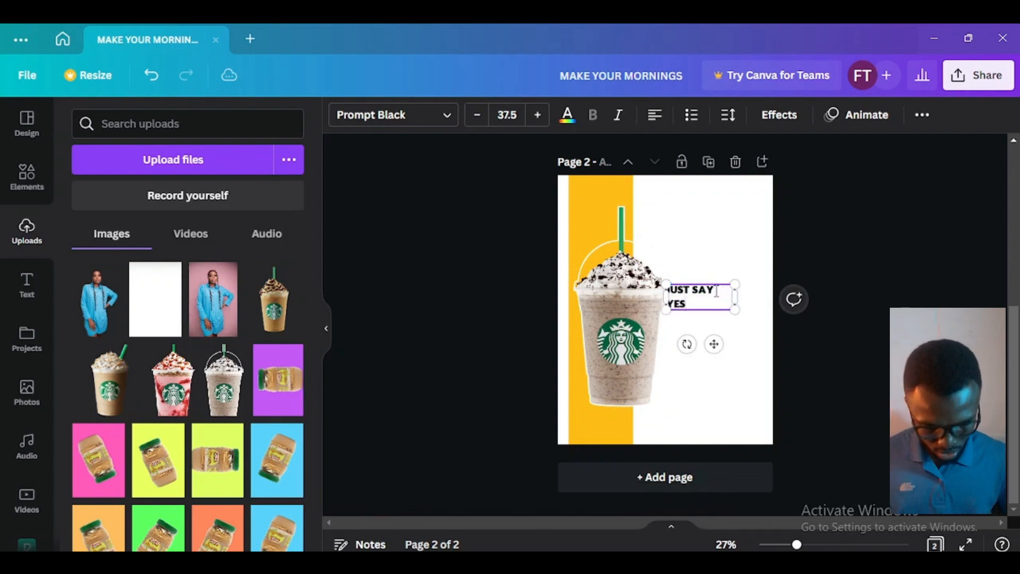
type("!")
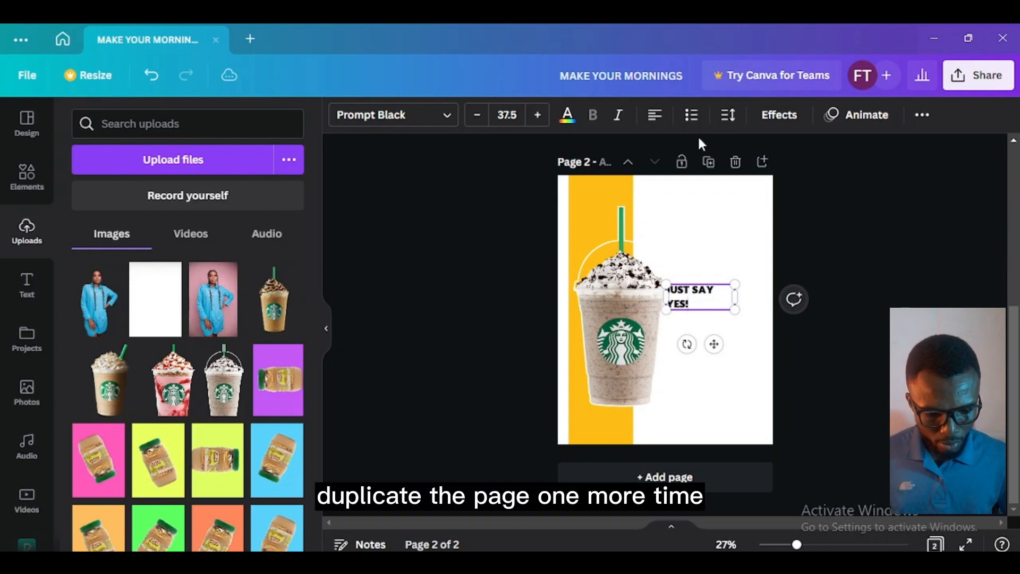
- Duplicate page 2 and move the headline on the copy to the top of the page, above the cup
left_click(709, 162)
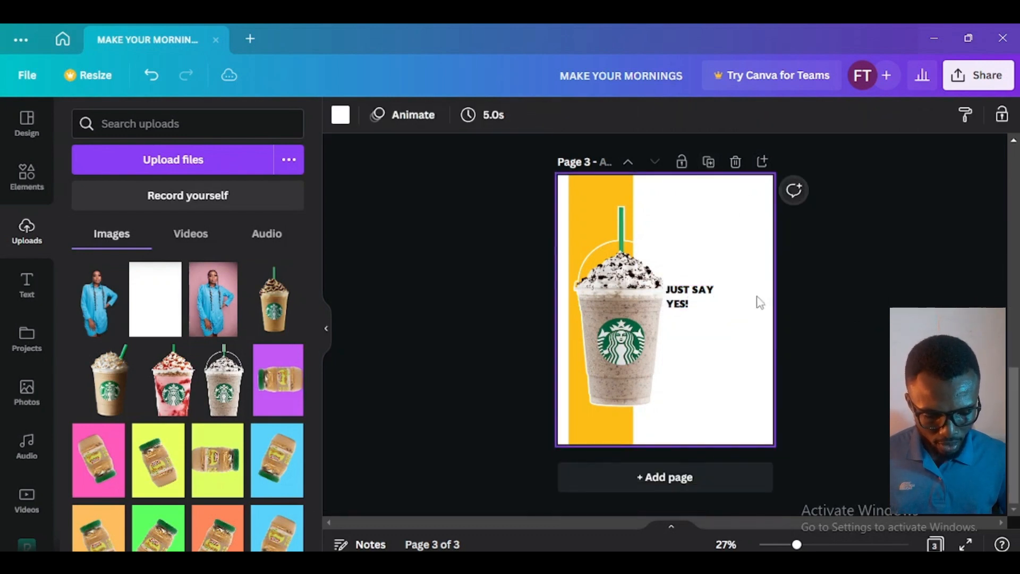
left_click(685, 287)
left_click_drag(685, 284, 680, 194)
- Centre the cup and the yellow band on page 3, and place an overlapping copy of the band on each side
left_click_drag(604, 307, 647, 314)
left_click_drag(580, 283, 646, 282)
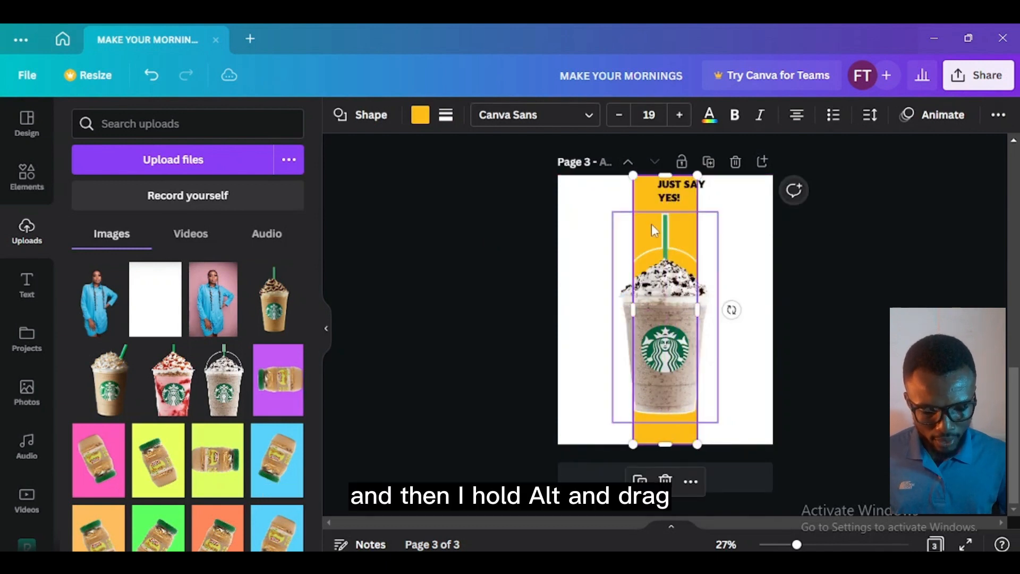
left_click_drag(647, 199, 702, 199)
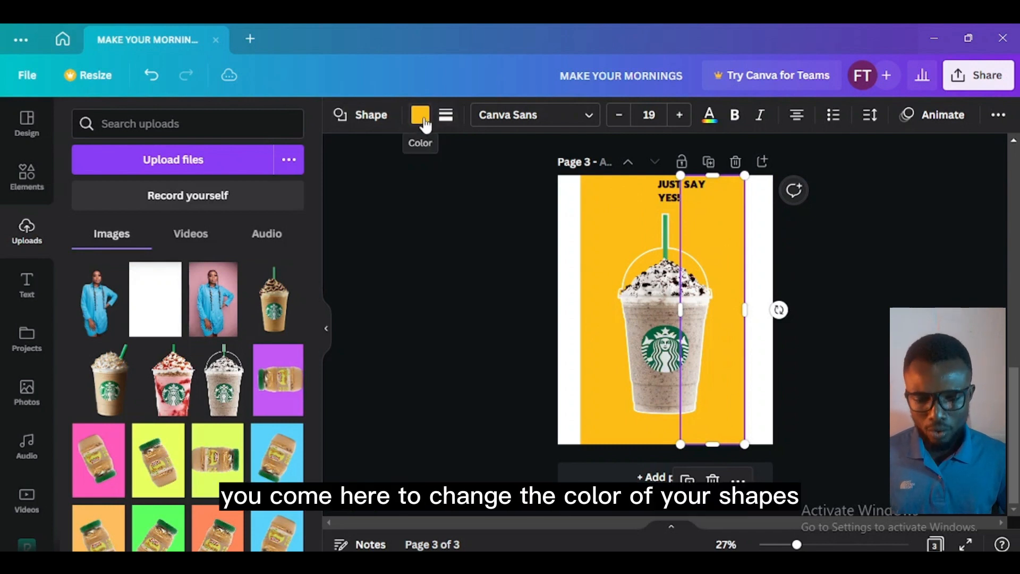
- Recolour the right band light beige #c0b1a4 and the left band brown, using the cup's photo colours
left_click(421, 115)
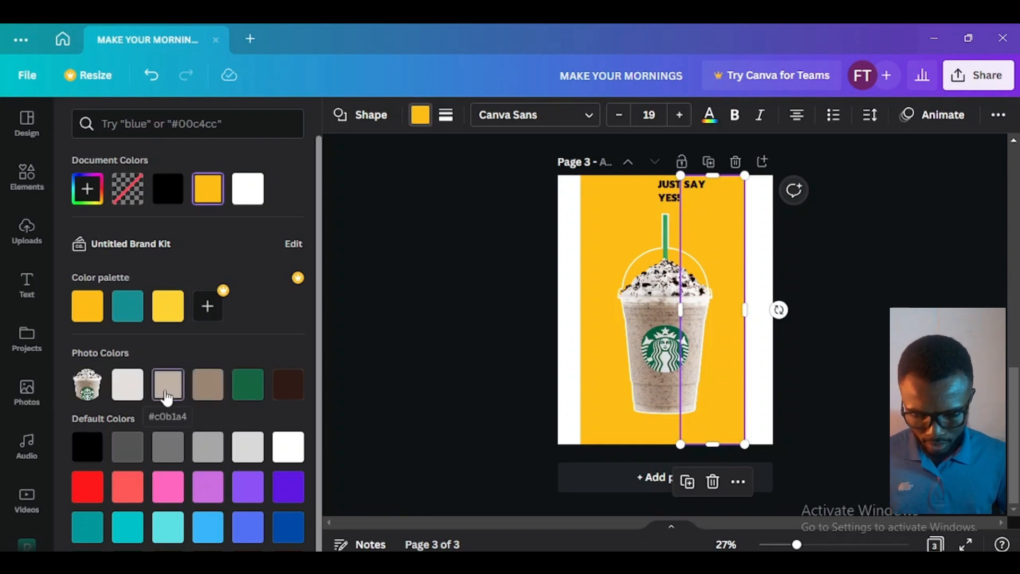
left_click(166, 397)
left_click(603, 238)
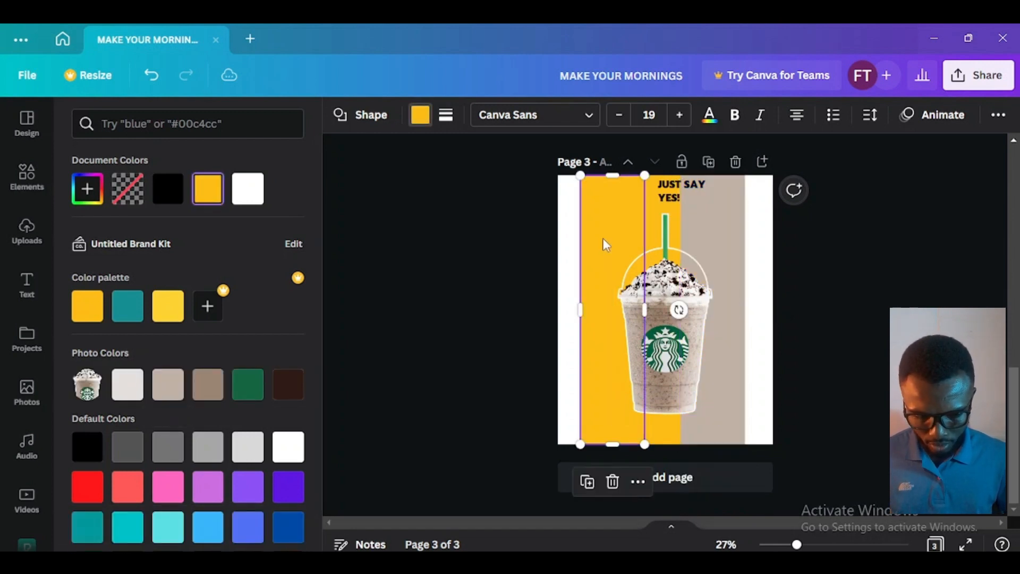
left_click(212, 391)
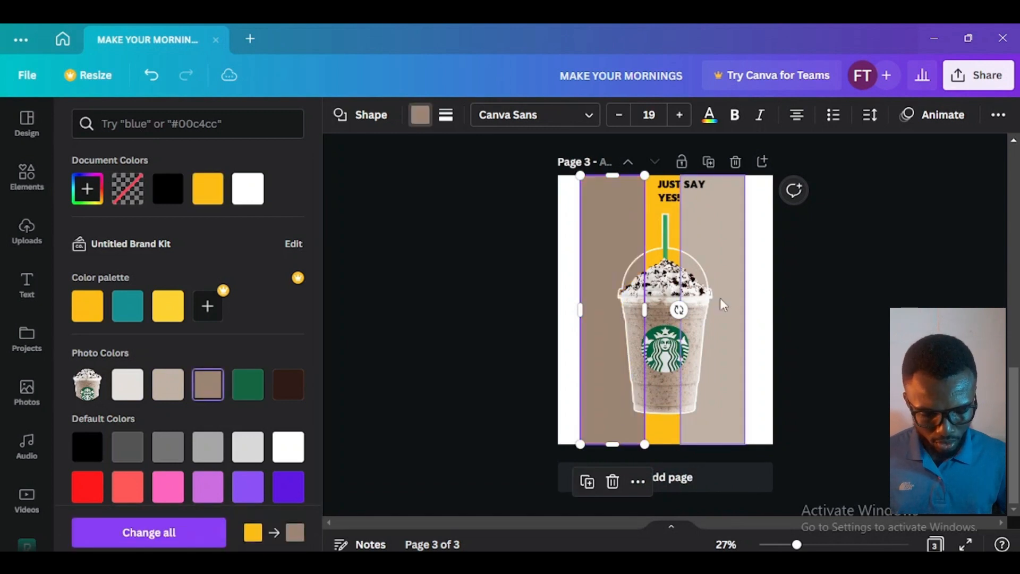
- Bring the yellow centre band in front of the two side bands while keeping it behind the cup
left_click(657, 210)
key("ctrl+bracketright")
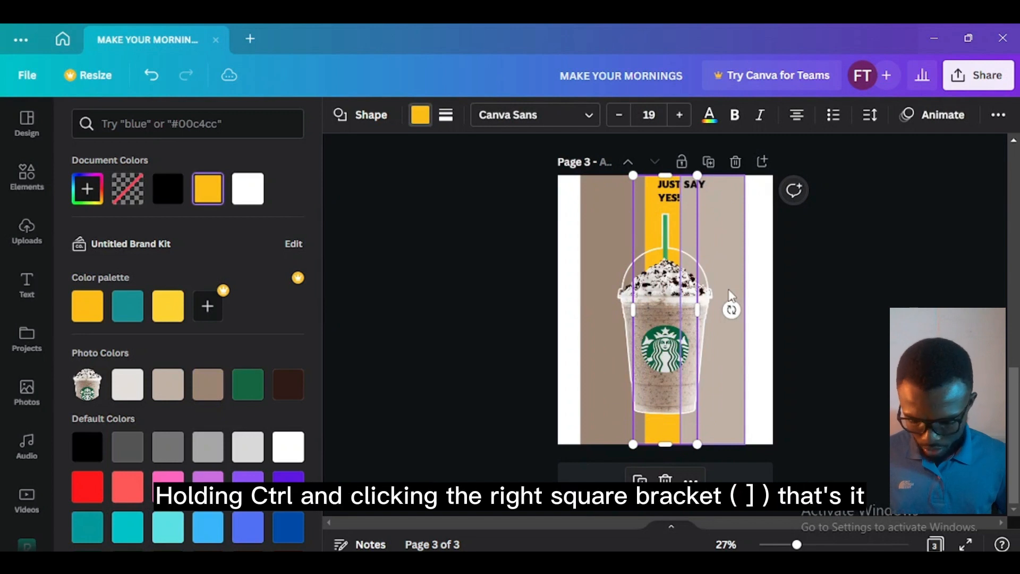
key("ctrl+bracketright")
key("ctrl+bracketright")
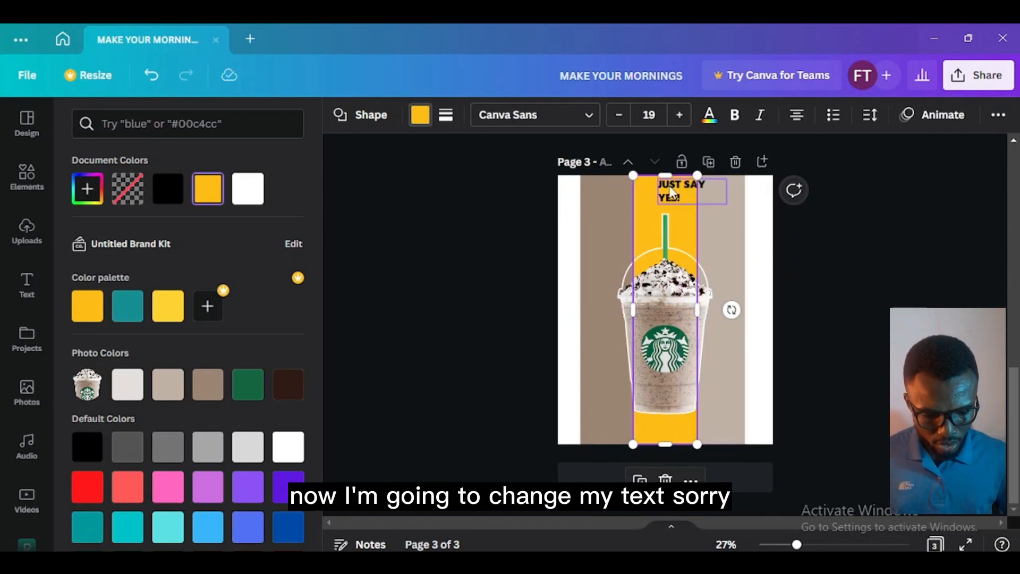
- Align the headline with the left edge of the centre band and change its text to "#SAY YES!"
left_click_drag(672, 189, 655, 193)
key("ctrl+z")
left_click(658, 196)
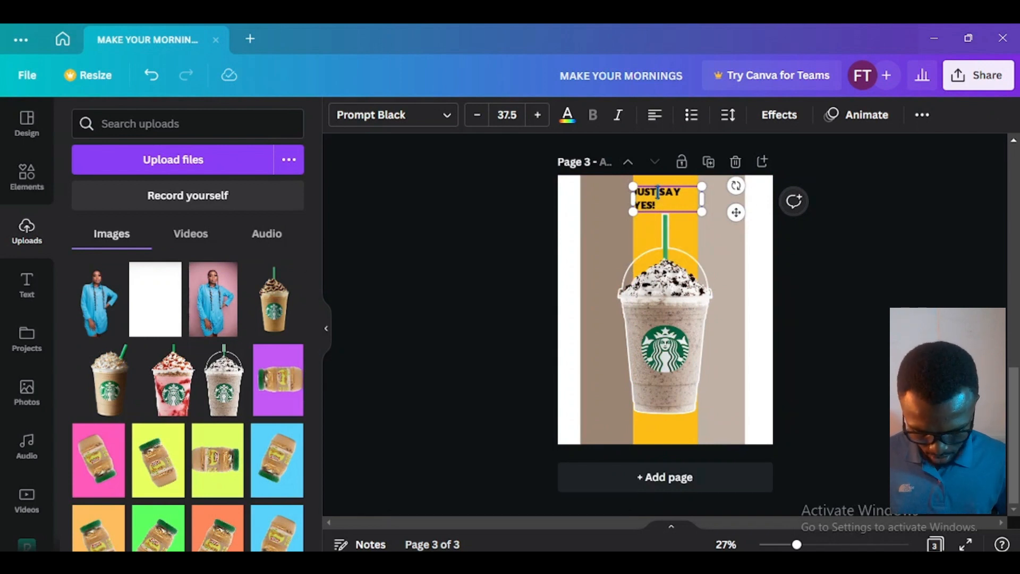
left_click(657, 194)
type("#")
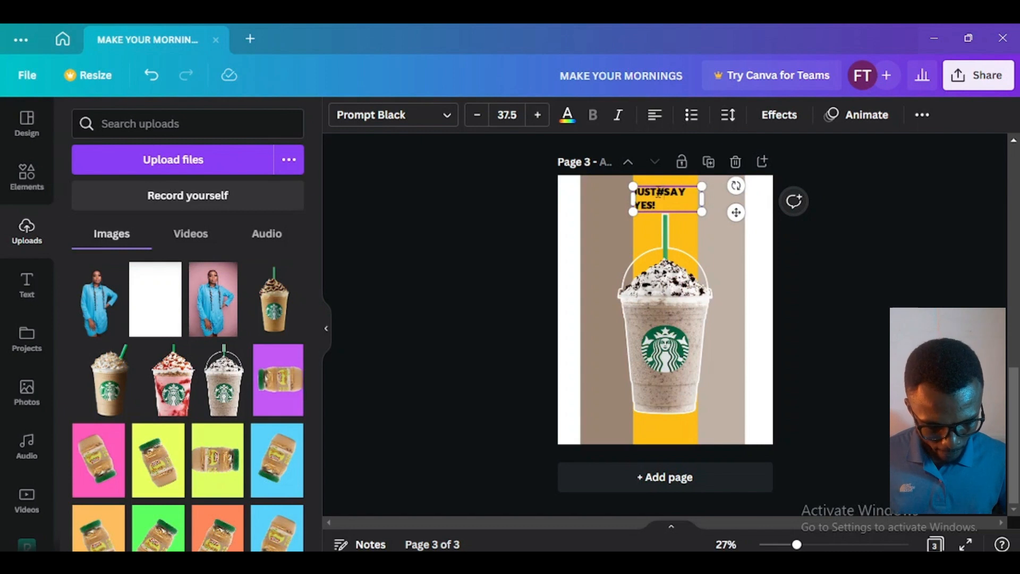
key("BackSpace")
key("BackSpace")
key("BackSpace")
key("BackSpace")
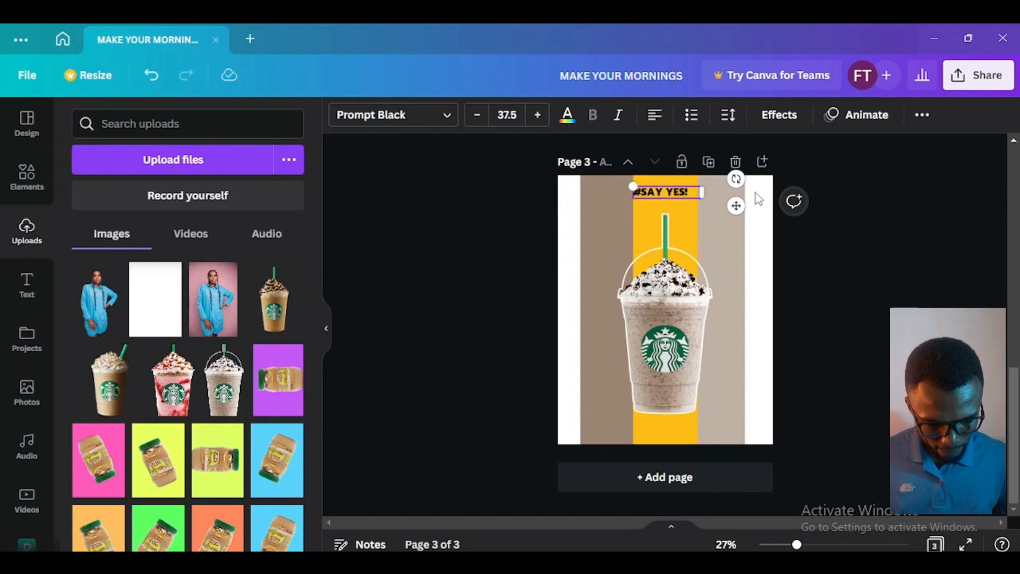
- Colour the headline at the top of page 3 white and nudge it slightly upward
left_click(721, 207)
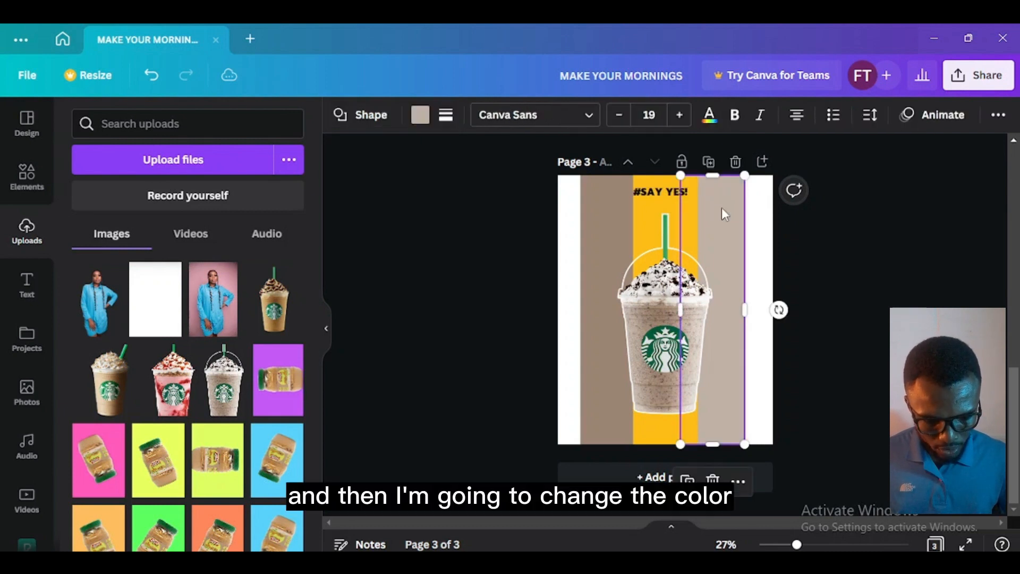
left_click(665, 192)
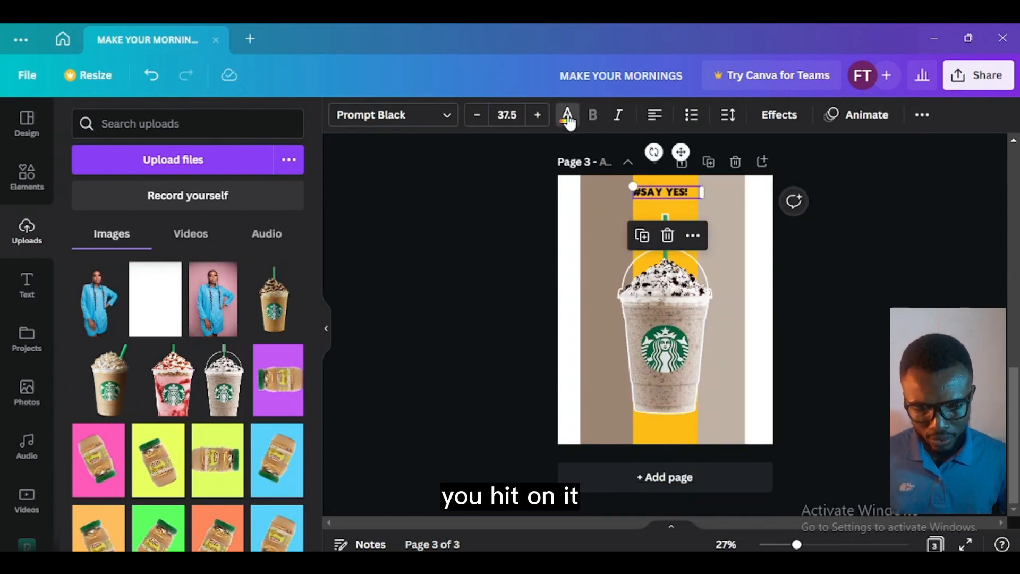
left_click(567, 118)
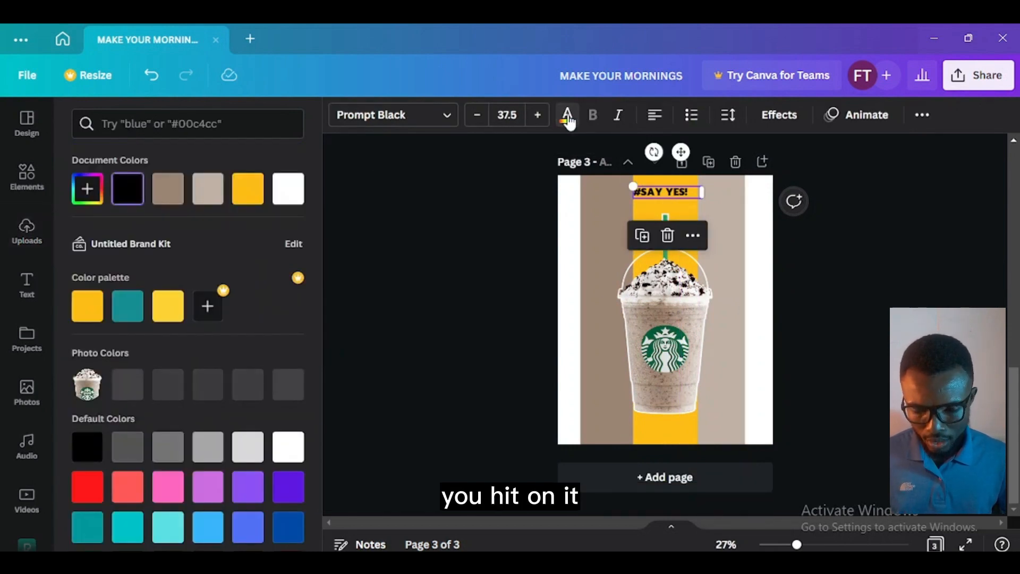
left_click(287, 190)
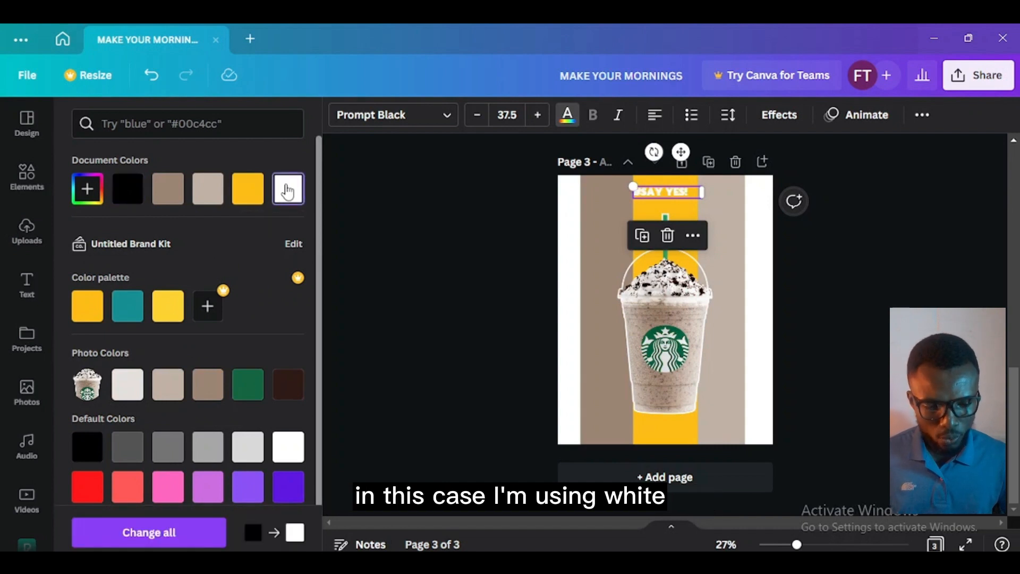
left_click(724, 219)
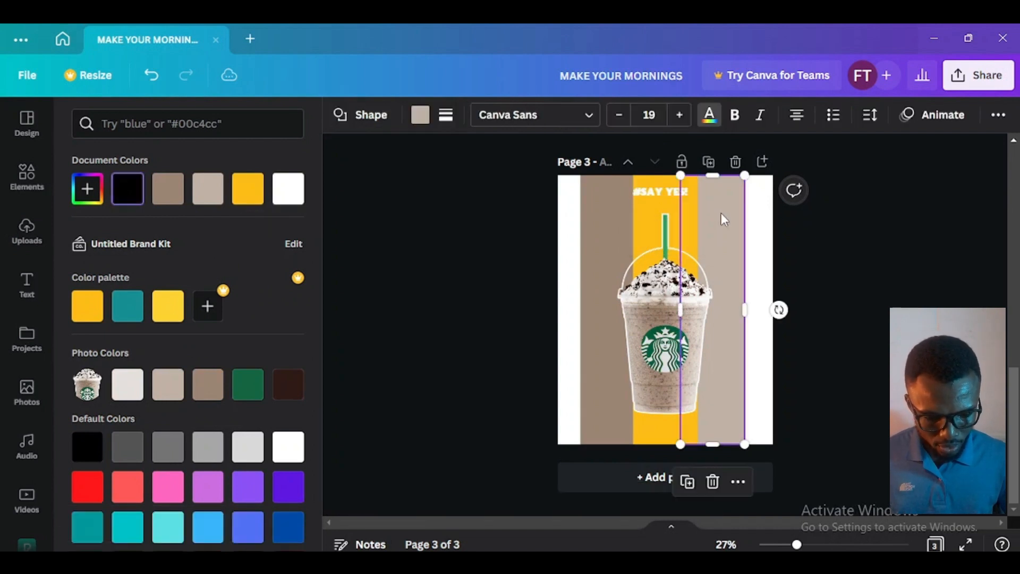
left_click(660, 194)
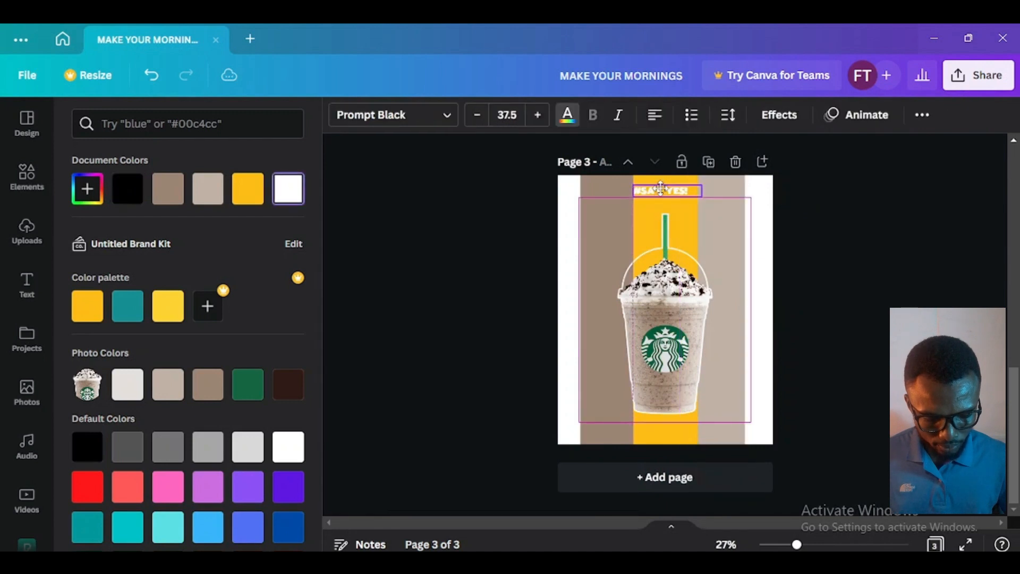
- Try to recolour the right band yellow
left_click(727, 235)
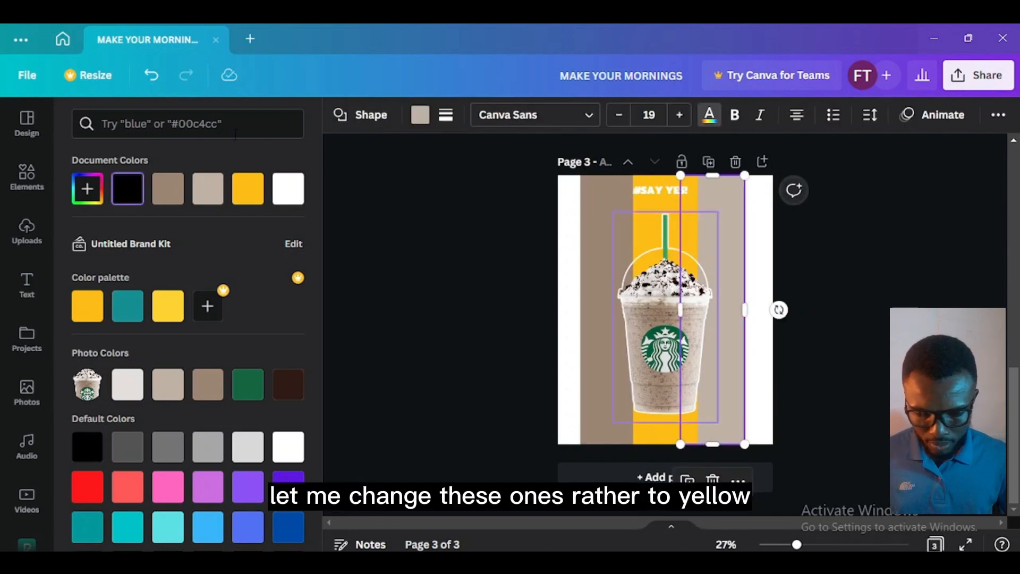
left_click(248, 188)
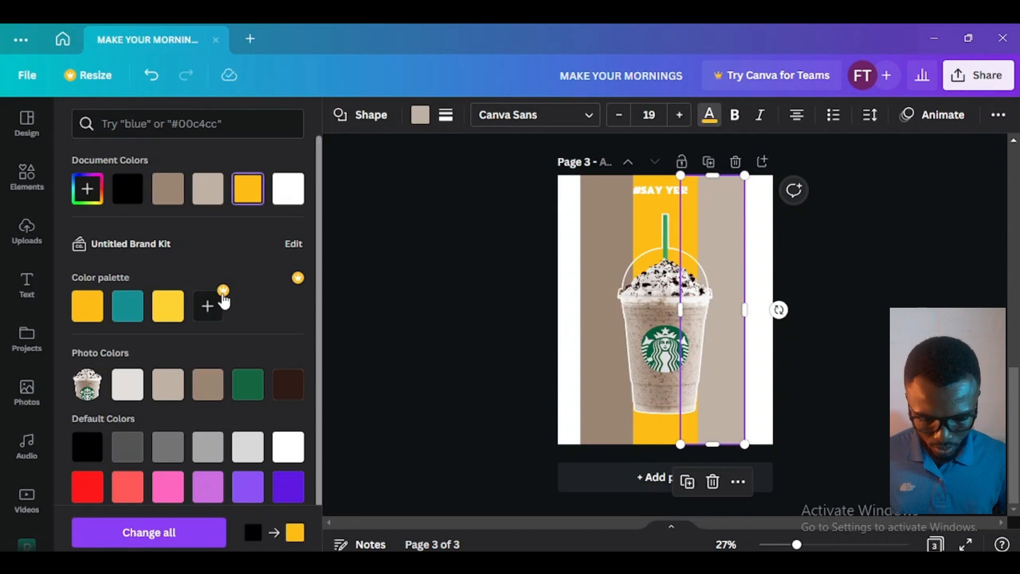
left_click(773, 266)
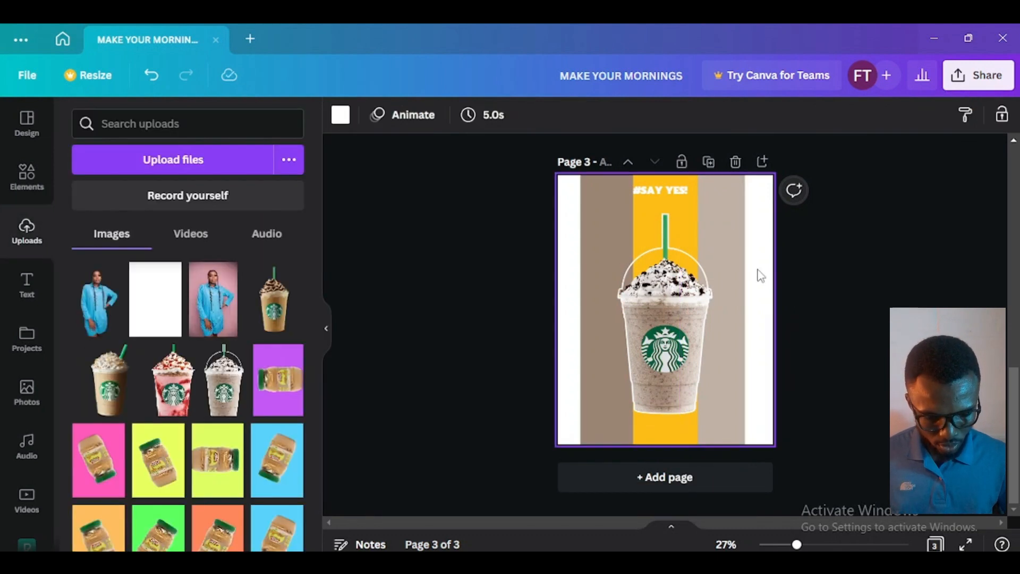
- Recolour both side bands yellow and the centre band light beige, using the document colours
left_click(721, 220)
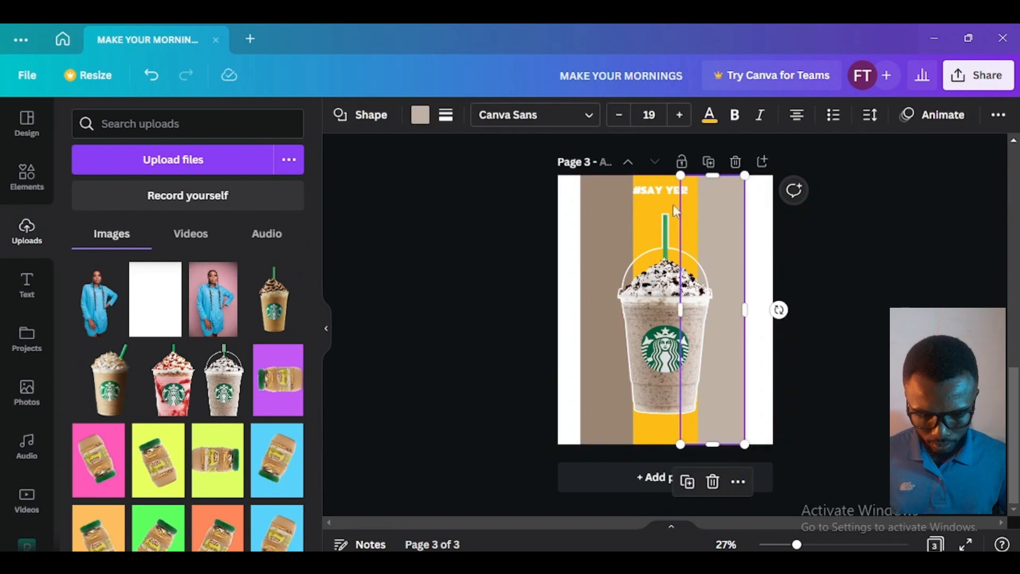
left_click(420, 115)
left_click(284, 187)
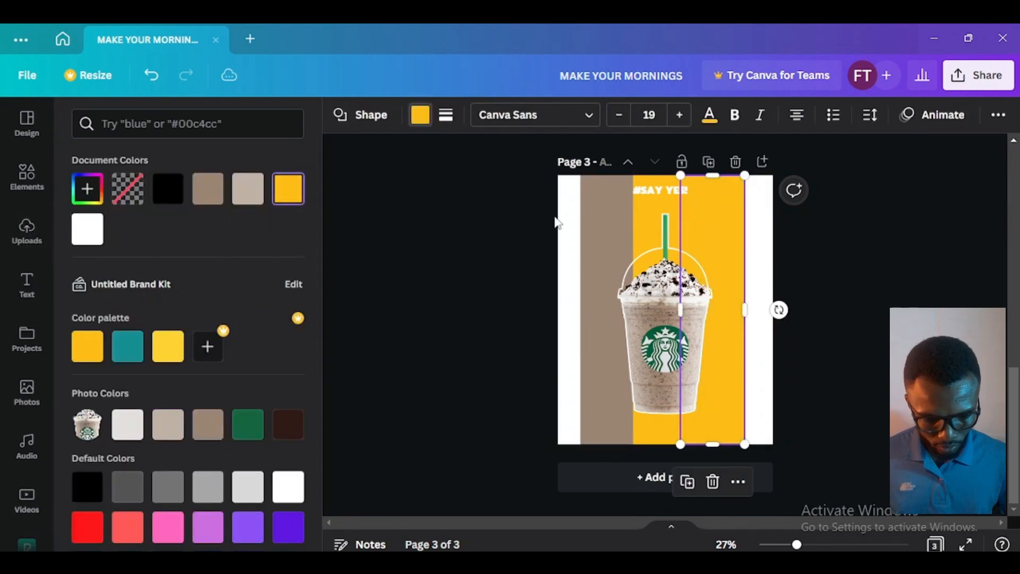
left_click(655, 202)
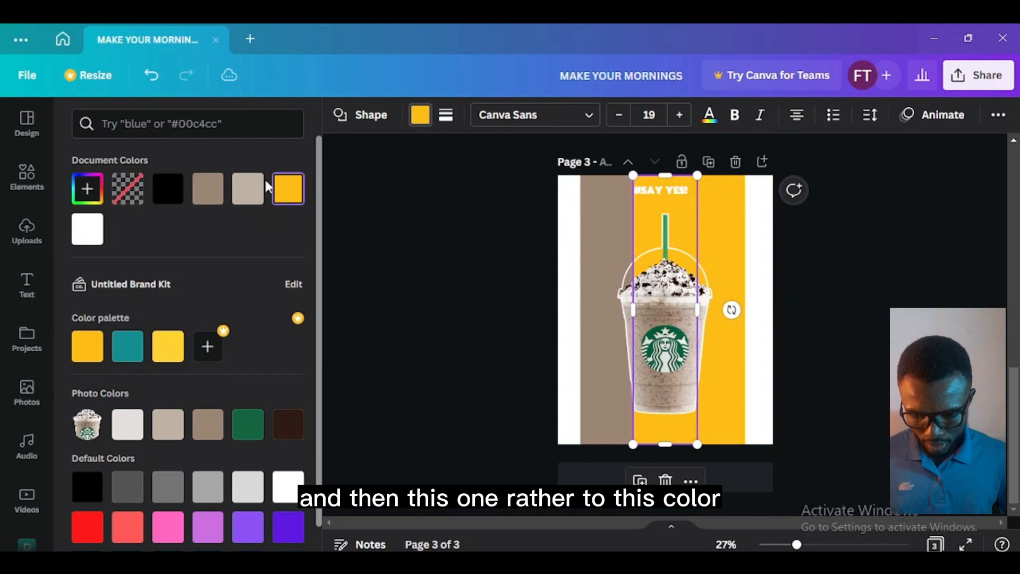
left_click(257, 200)
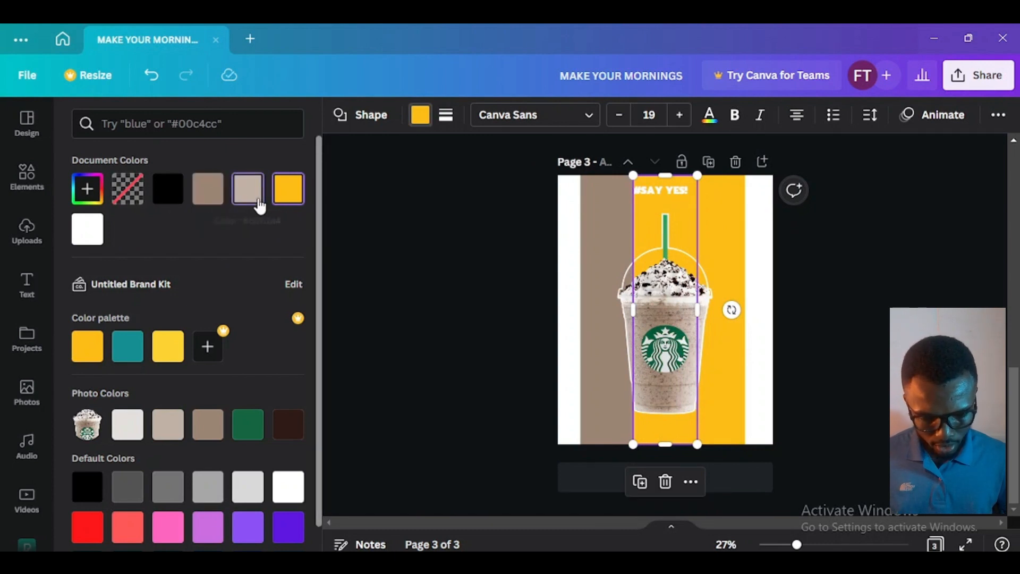
left_click(588, 188)
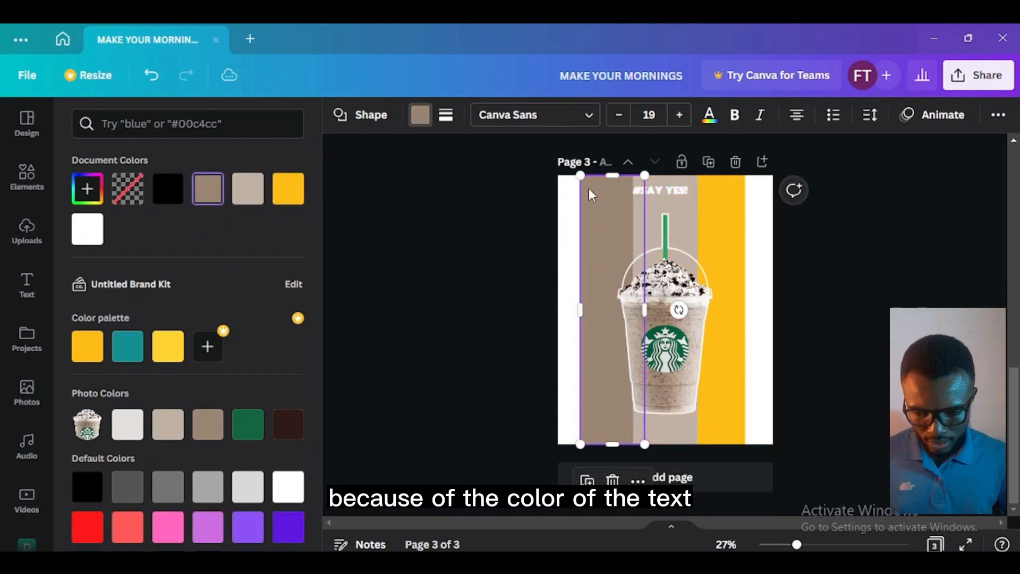
left_click(292, 190)
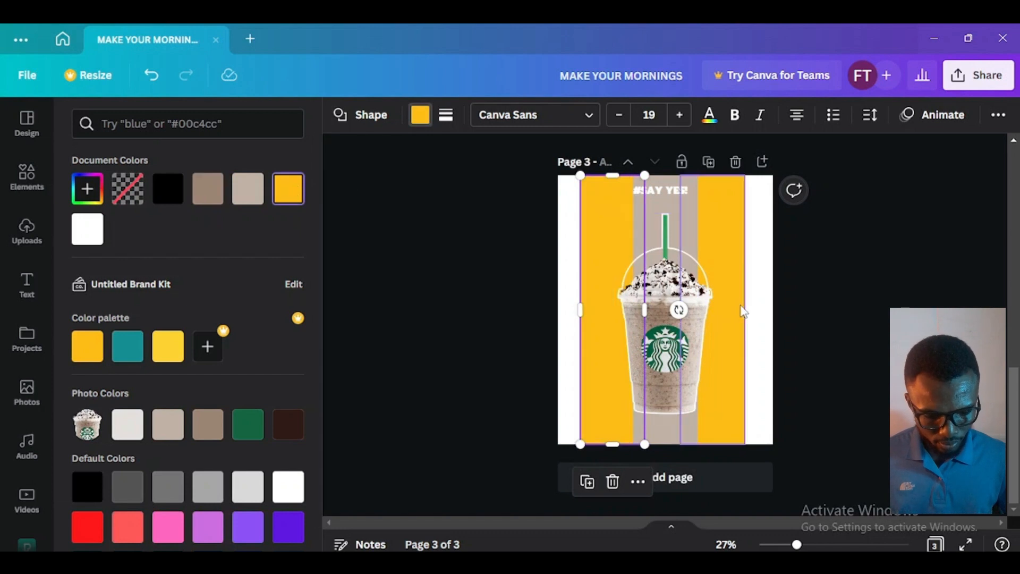
key("Escape")
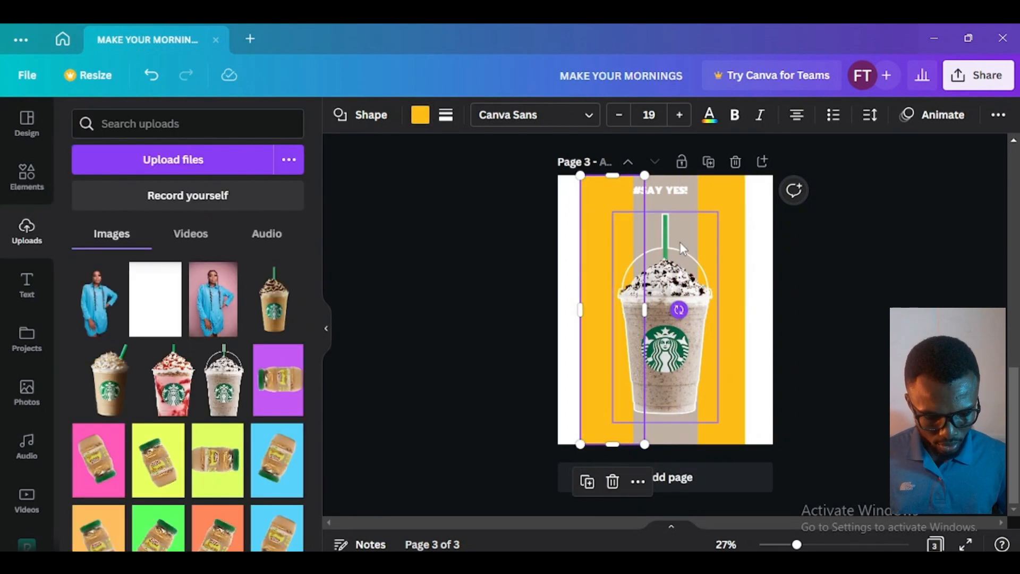
- Duplicate the cup to the left, make the copy slightly smaller with its base level, and send it behind the centre cup
left_click(667, 281)
left_click_drag(666, 282, 610, 278)
left_click_drag(663, 210, 649, 238)
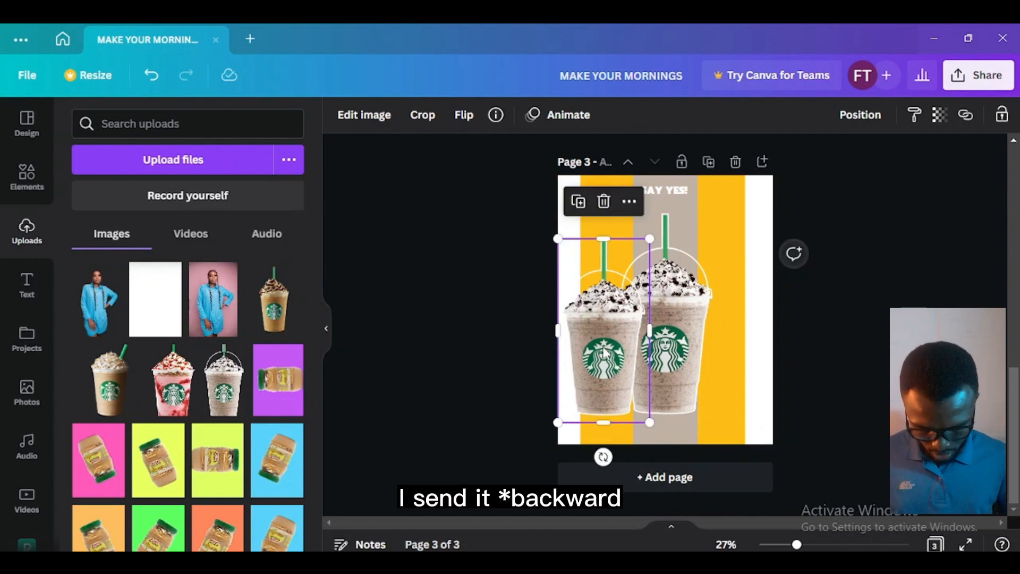
key("ctrl+bracketleft")
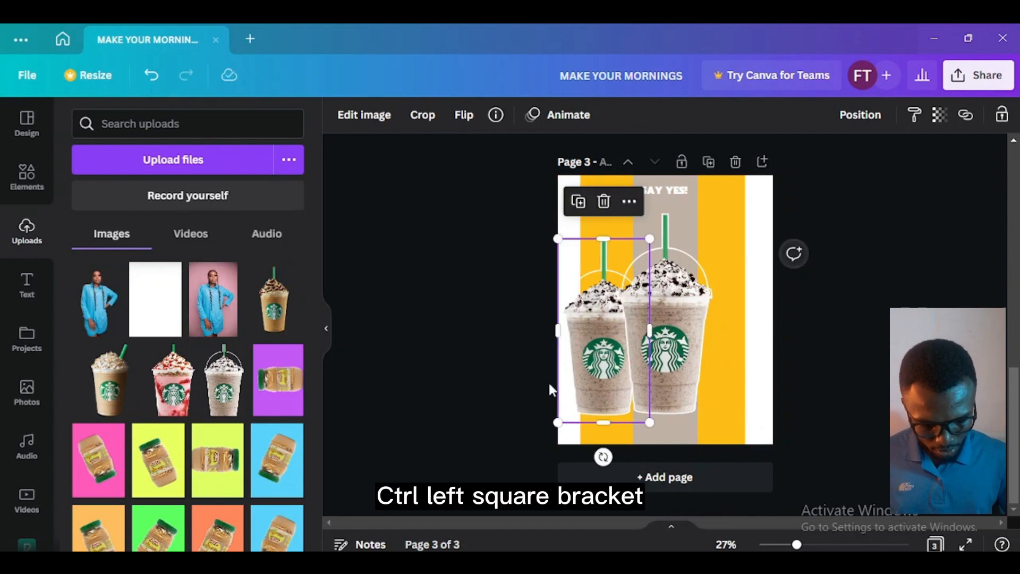
key("Escape")
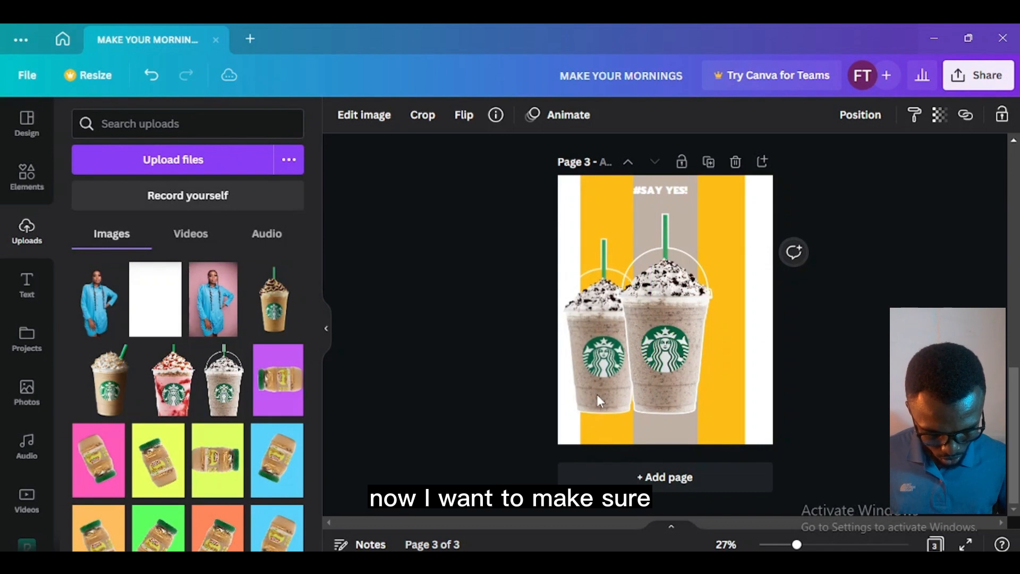
- Place a copy of the smaller cup on the other side, behind the centre cup, and shift the original slightly inward
left_click(600, 386)
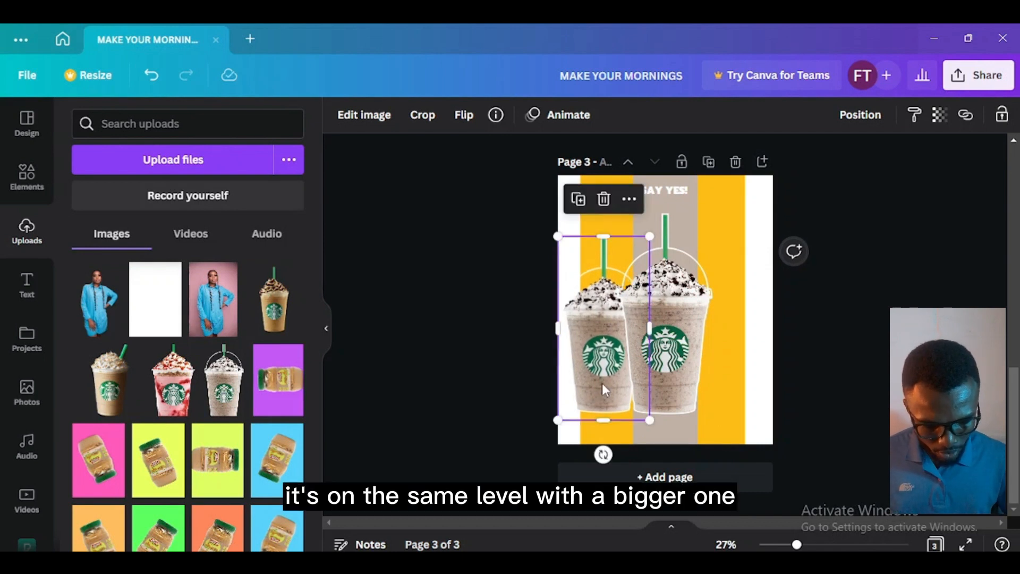
left_click_drag(600, 380, 713, 380)
left_click(604, 388)
key("Escape")
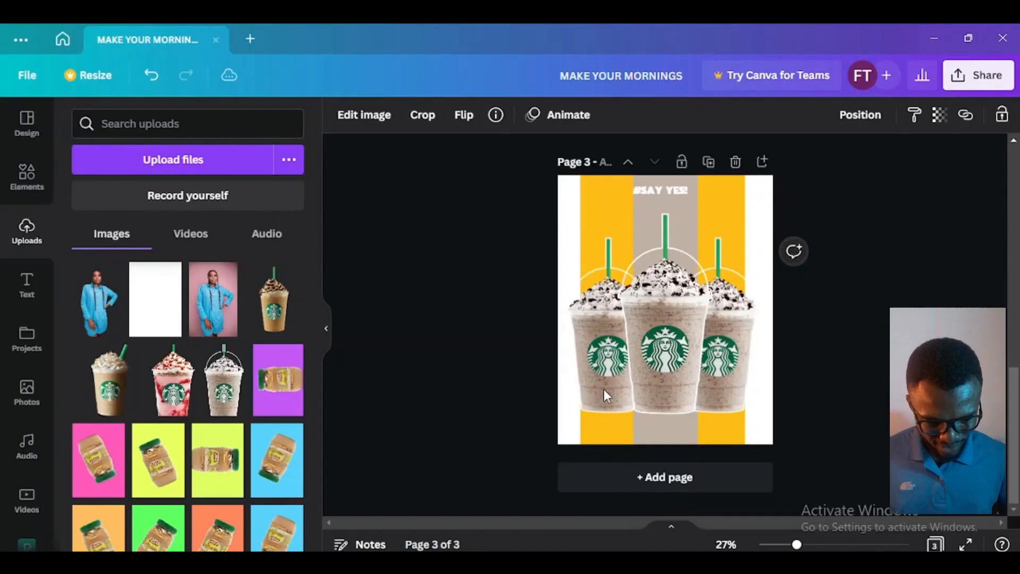
left_click(604, 390)
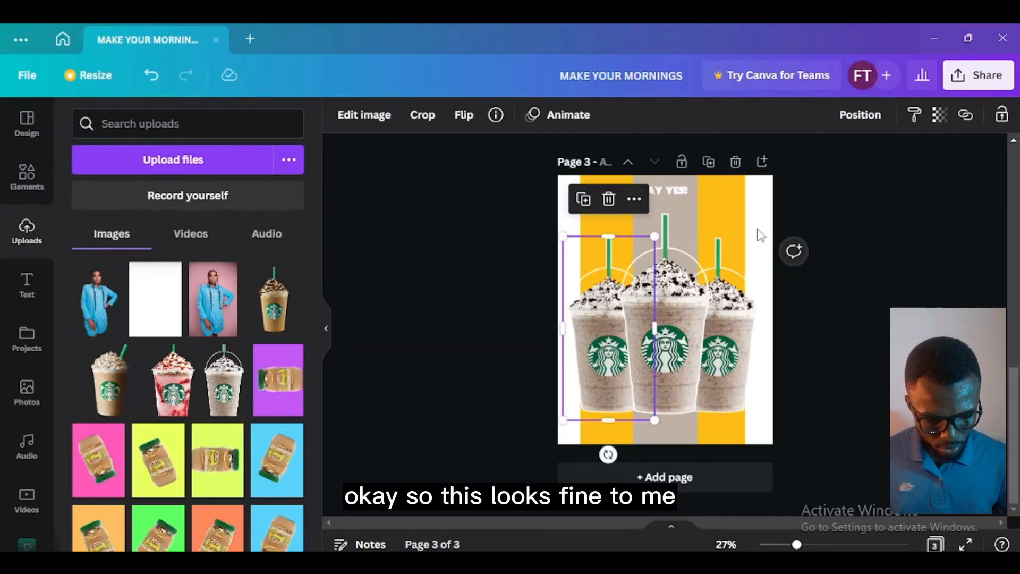
left_click(755, 212)
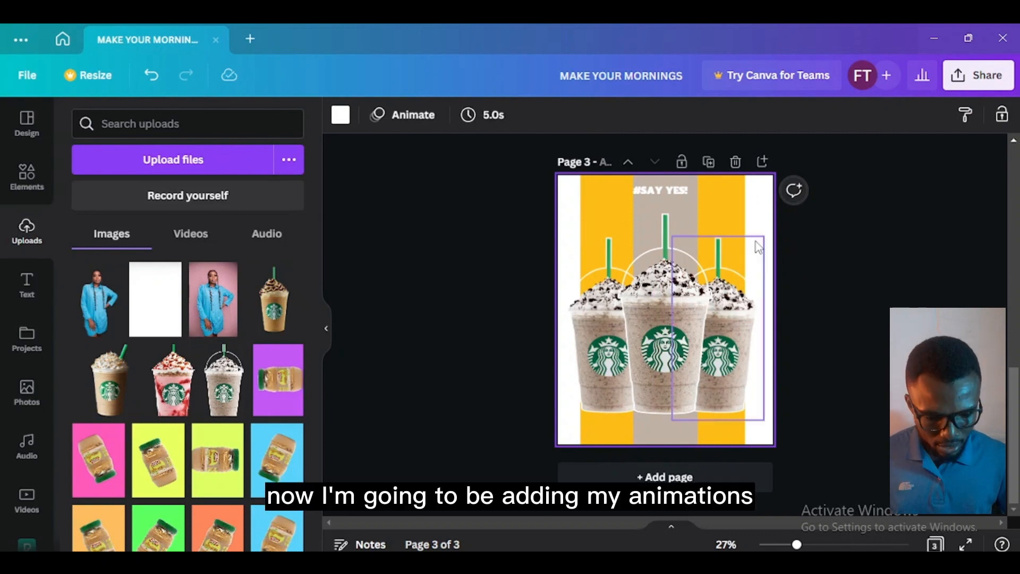
- Apply the Baseline animation to the yellow band on page 1, playing only on enter
scroll(1004, 173, "up", 5)
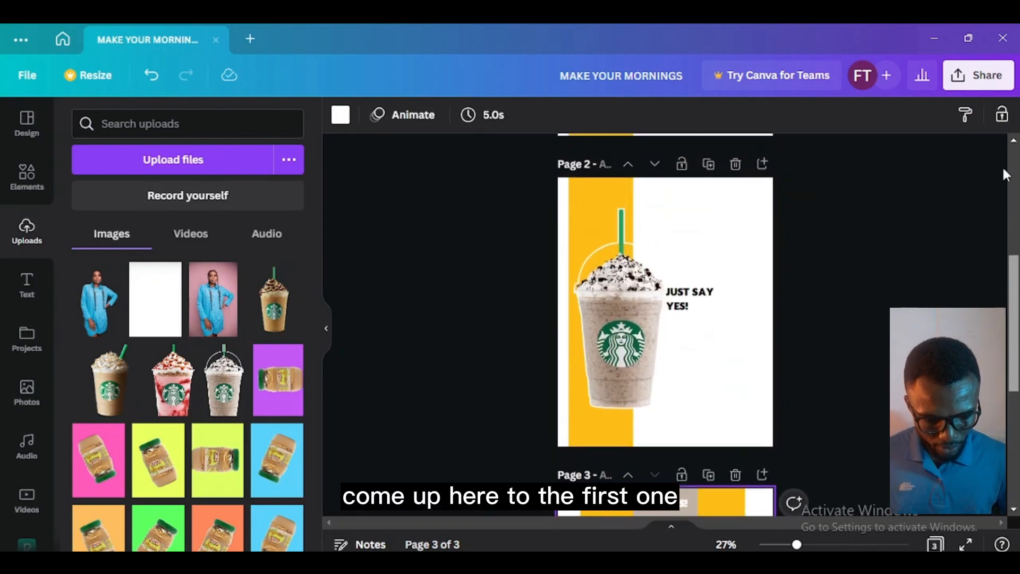
scroll(1003, 174, "up", 5)
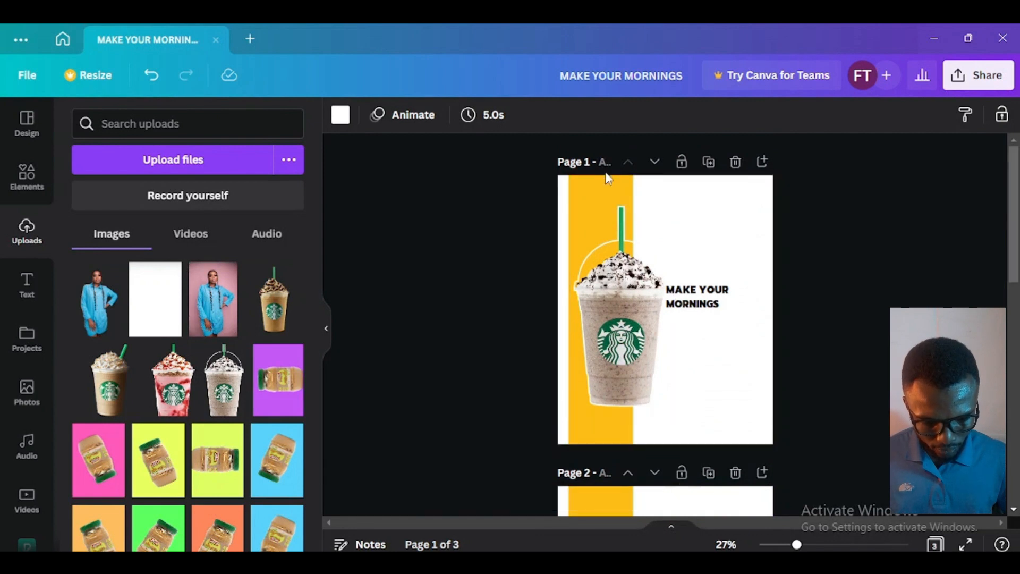
left_click(593, 188)
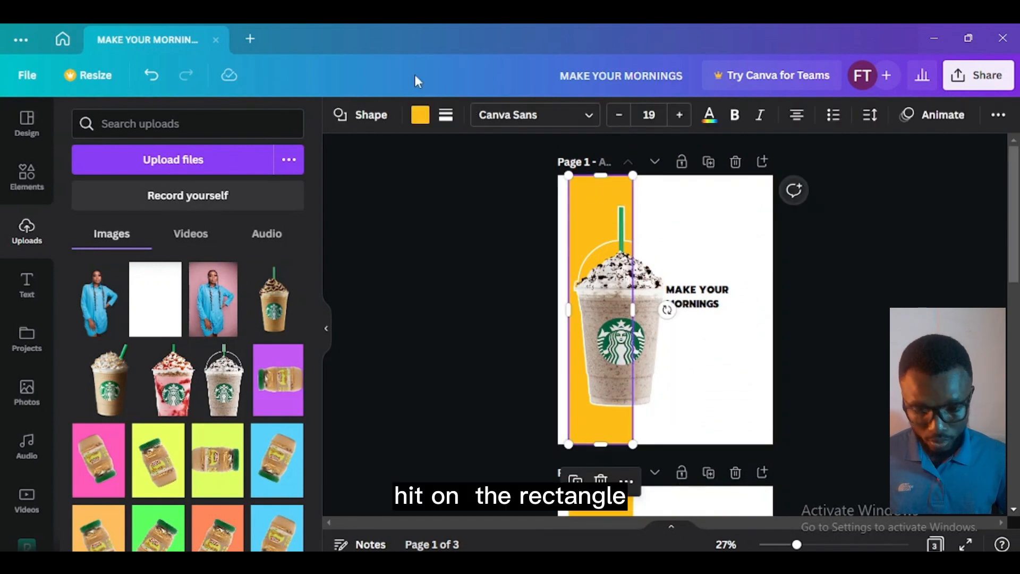
left_click(937, 115)
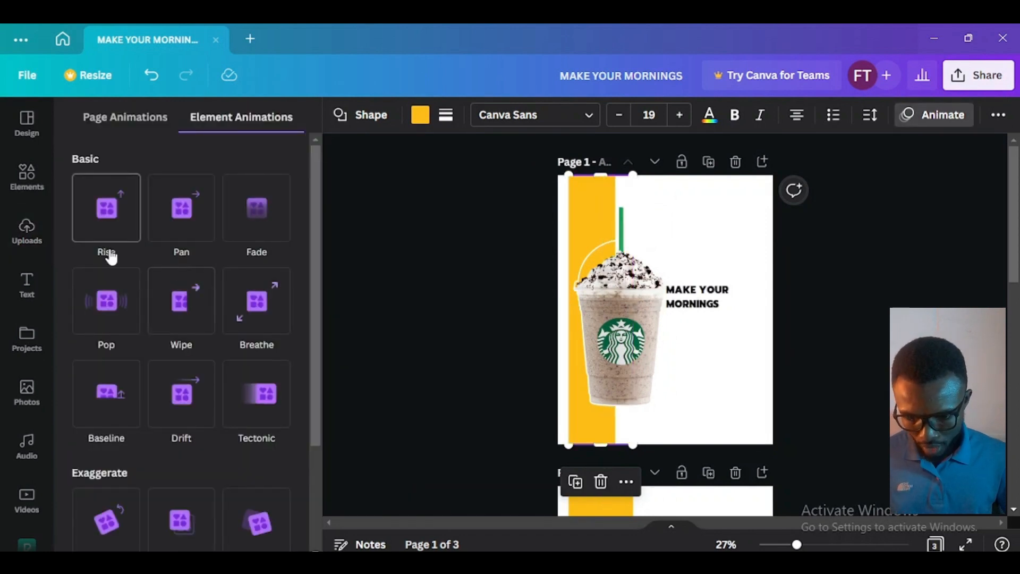
left_click(114, 414)
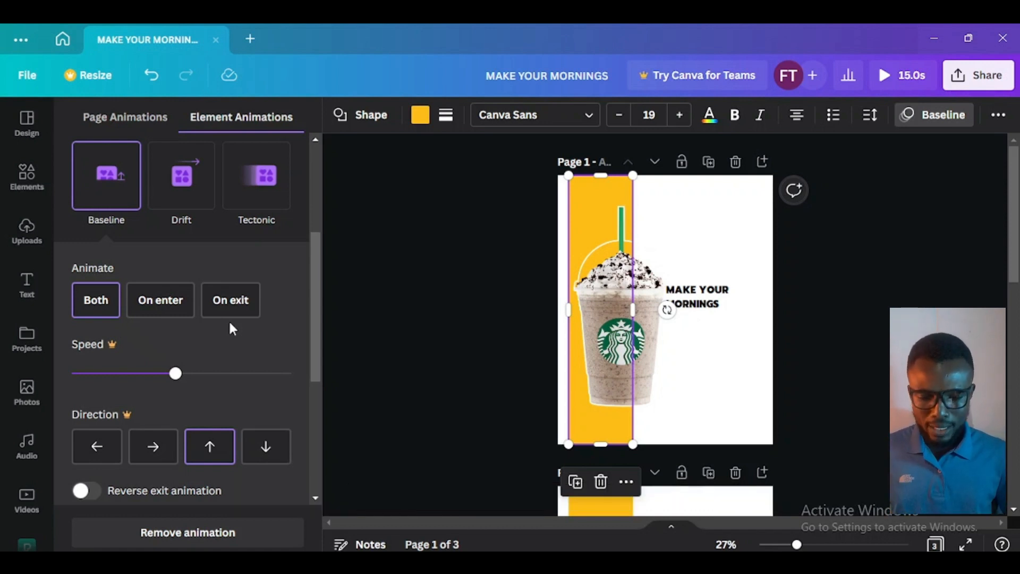
left_click(109, 312)
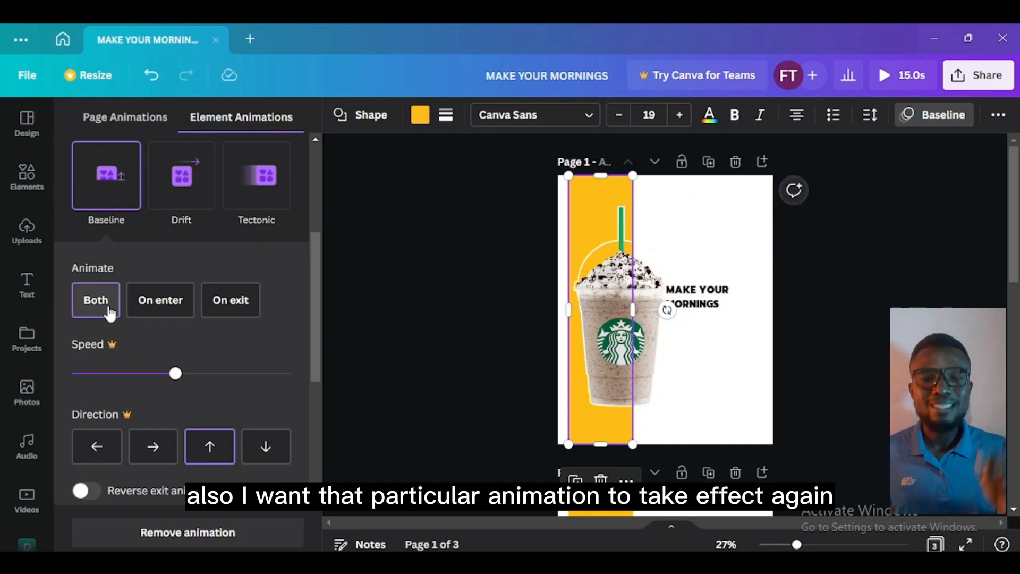
left_click(142, 304)
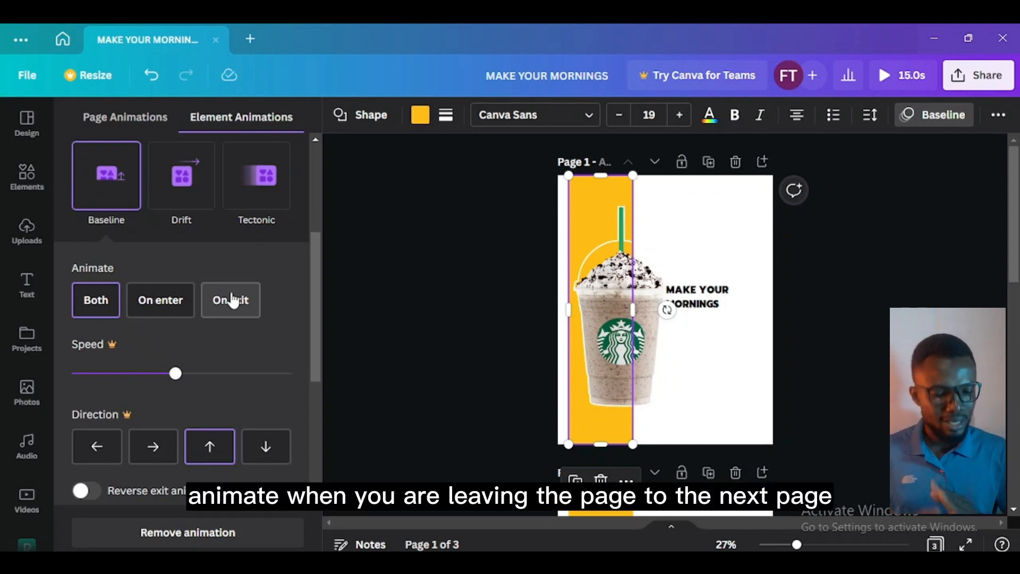
left_click(164, 307)
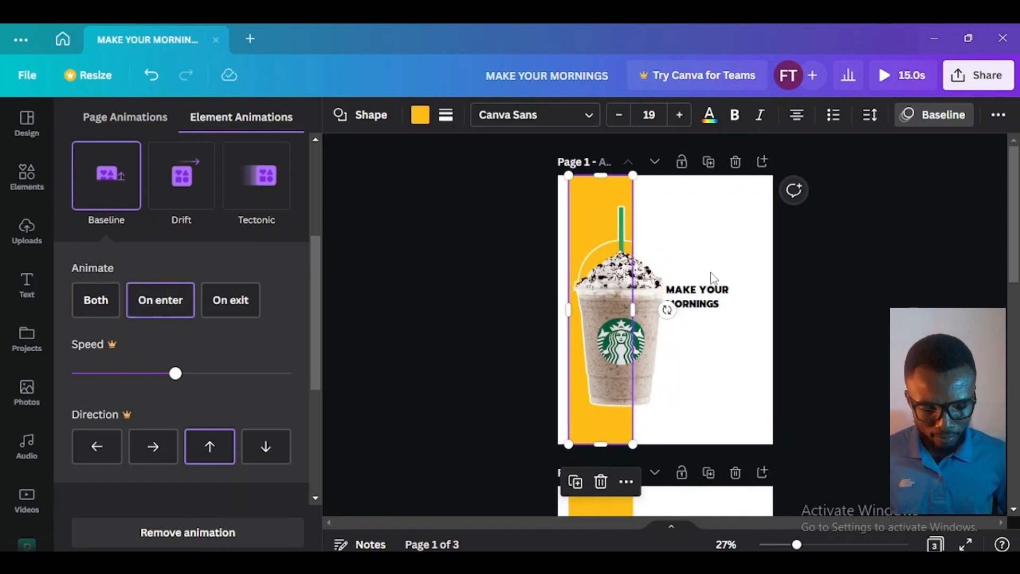
- Give the cup on page 1 the Pan animation, playing only on enter
left_click(654, 354)
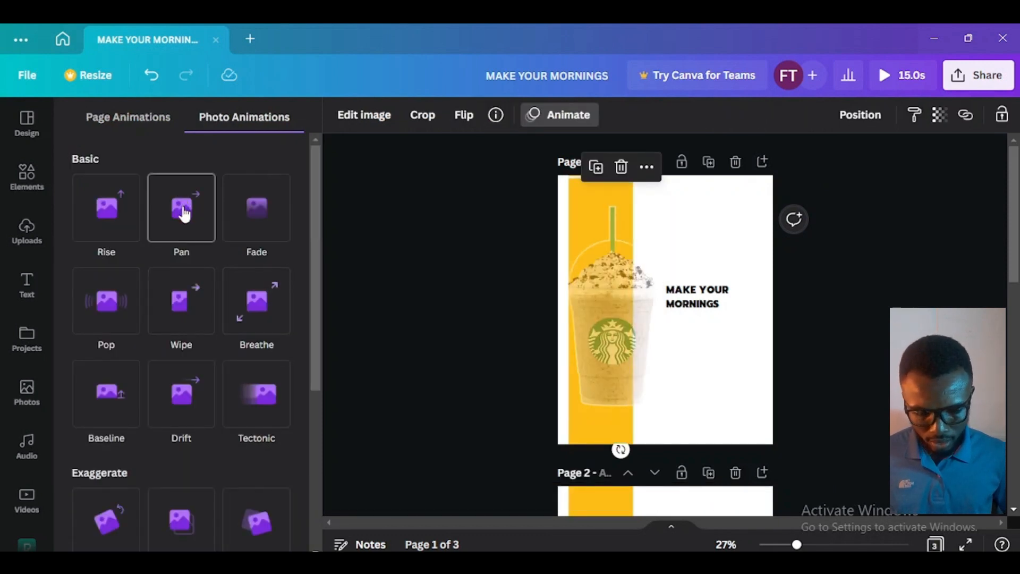
left_click(183, 212)
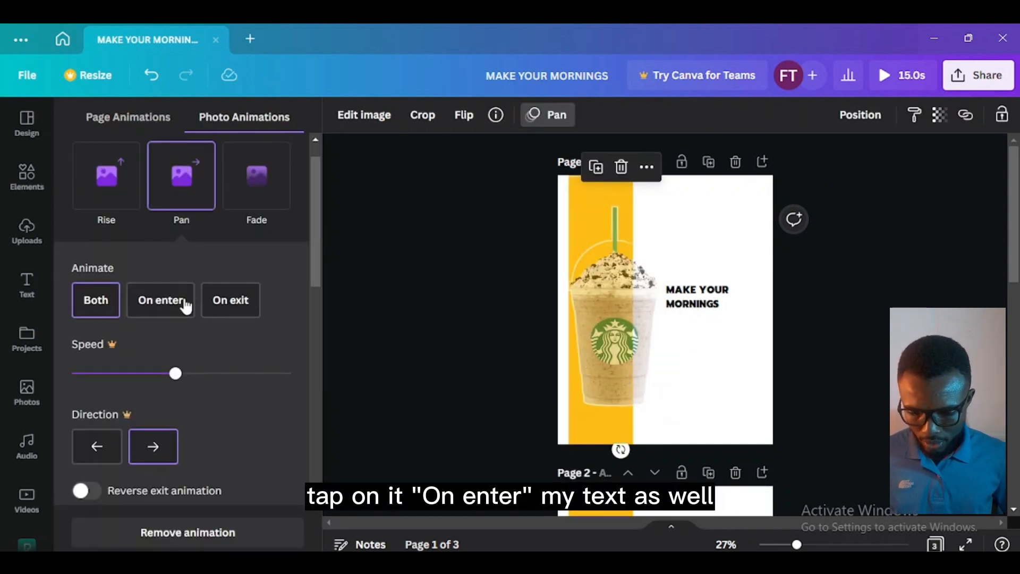
left_click(159, 303)
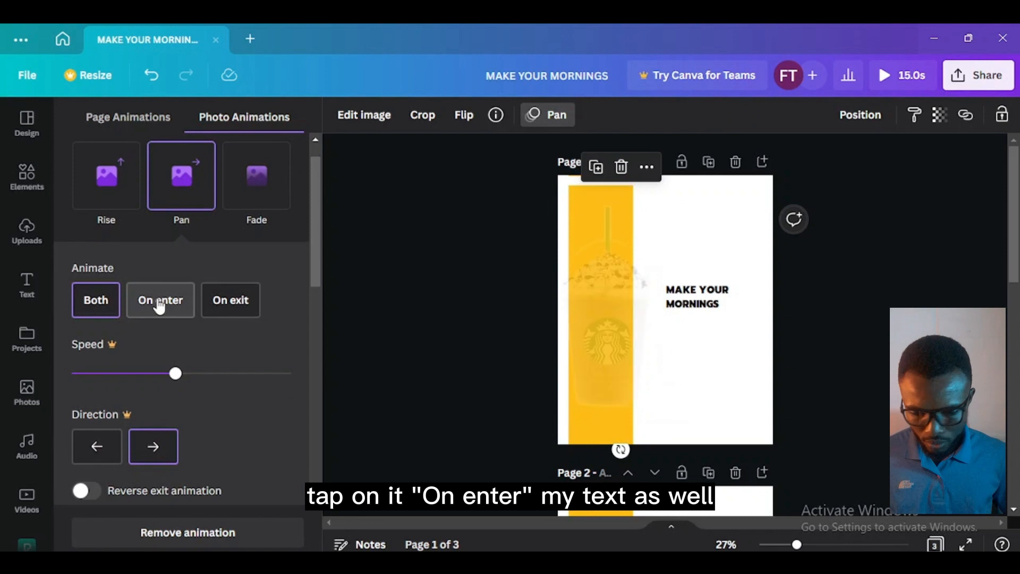
- Animate the "MAKE YOUR MORNINGS" headline with Pan, playing only on enter
left_click(690, 300)
left_click(188, 223)
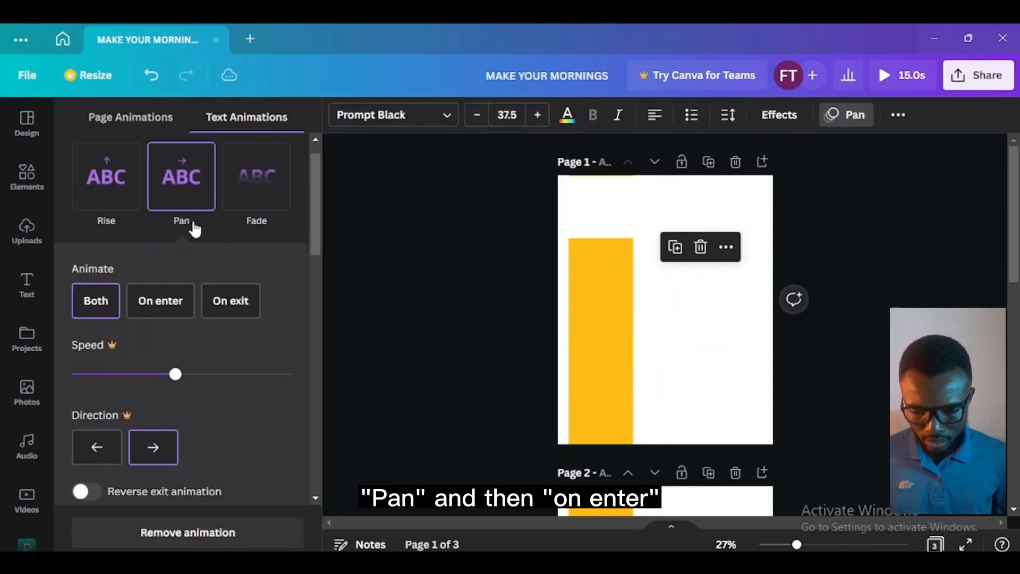
left_click(158, 309)
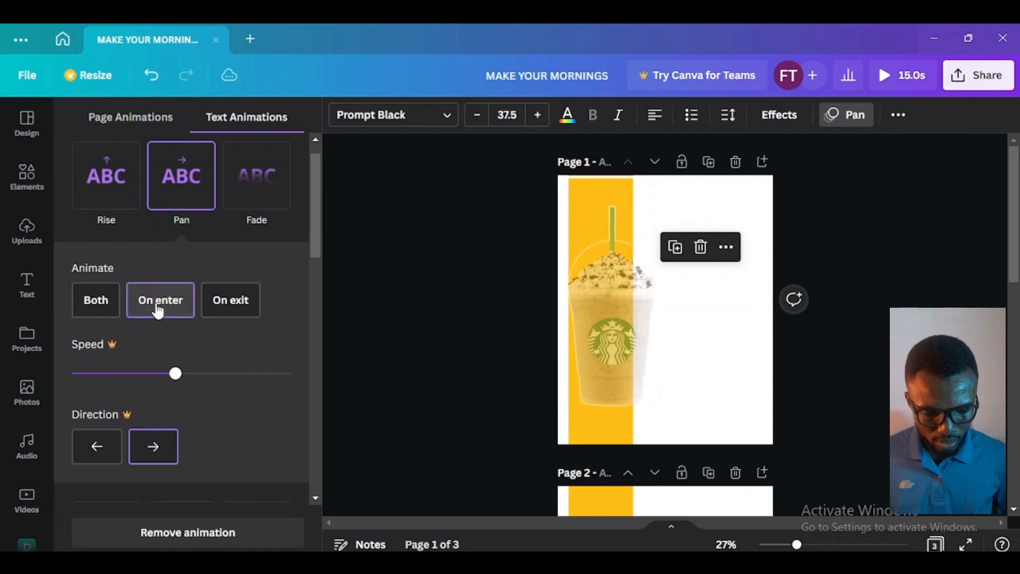
- Apply the Rise animation to the "JUST SAY YES!" headline on page 2, on both enter and exit
scroll(665, 324, "down", 5)
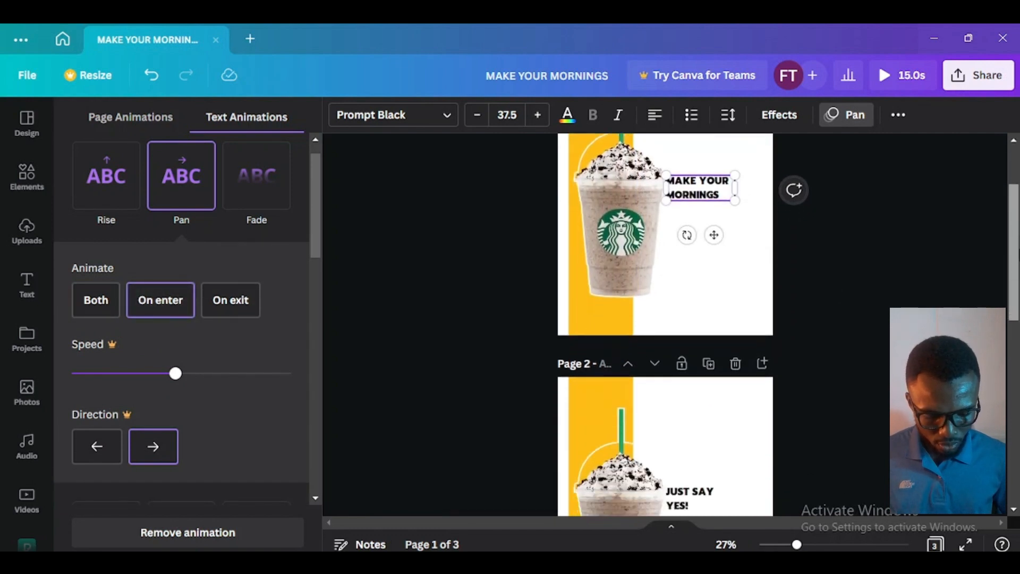
scroll(665, 324, "down", 1)
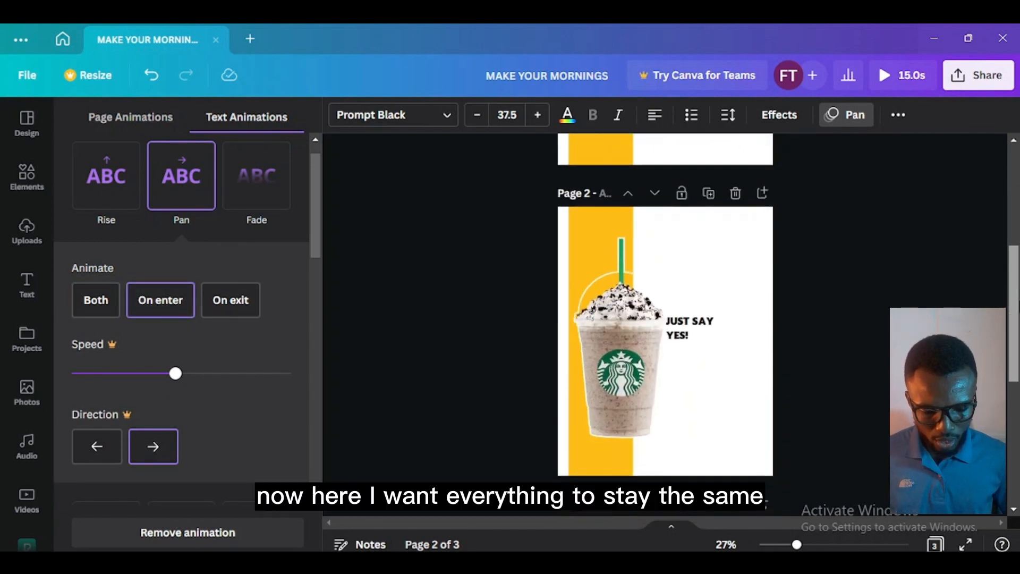
left_click(700, 335)
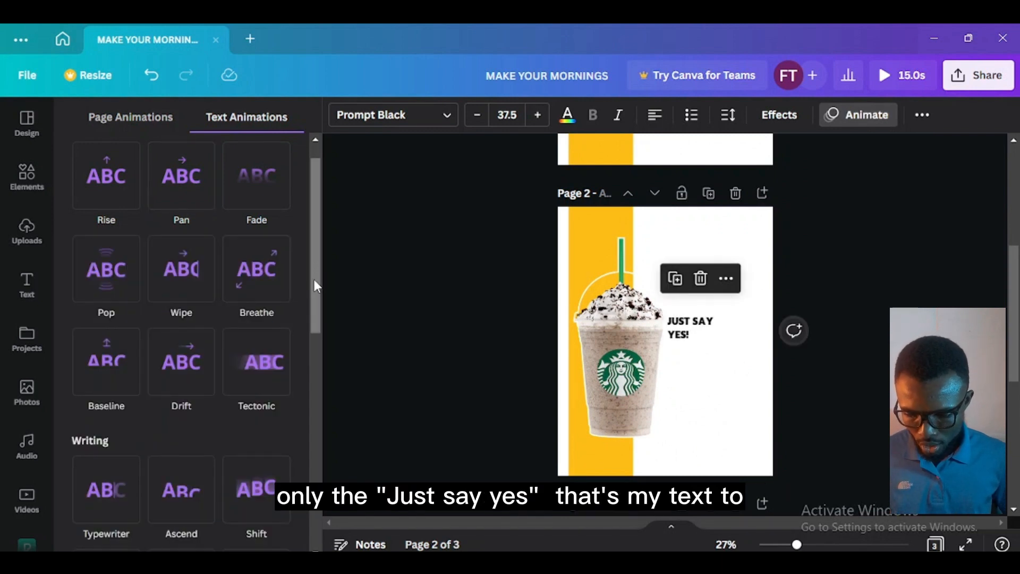
scroll(316, 301, "down", 2)
scroll(320, 335, "up", 1)
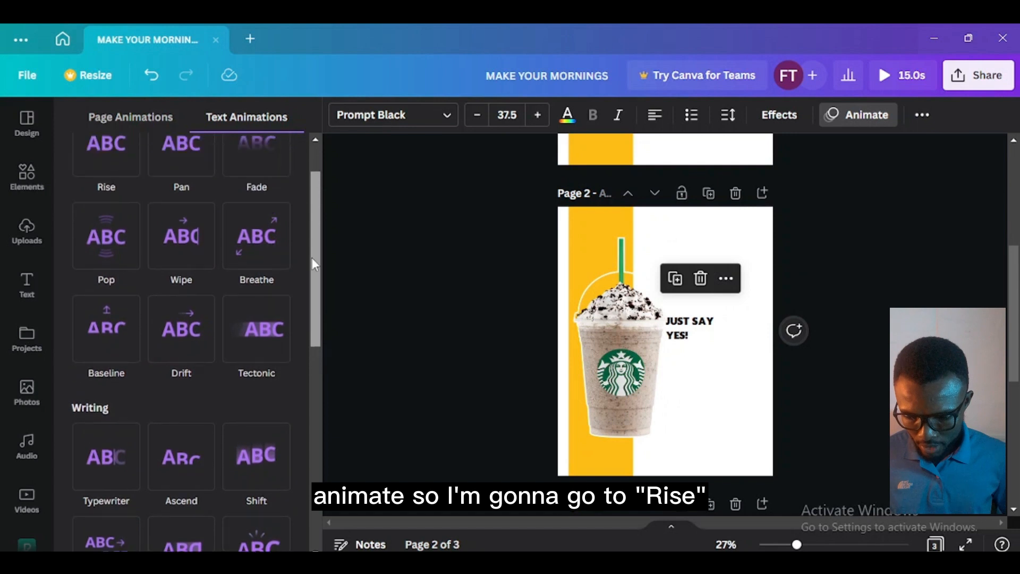
scroll(313, 268, "up", 1)
scroll(316, 297, "down", 1)
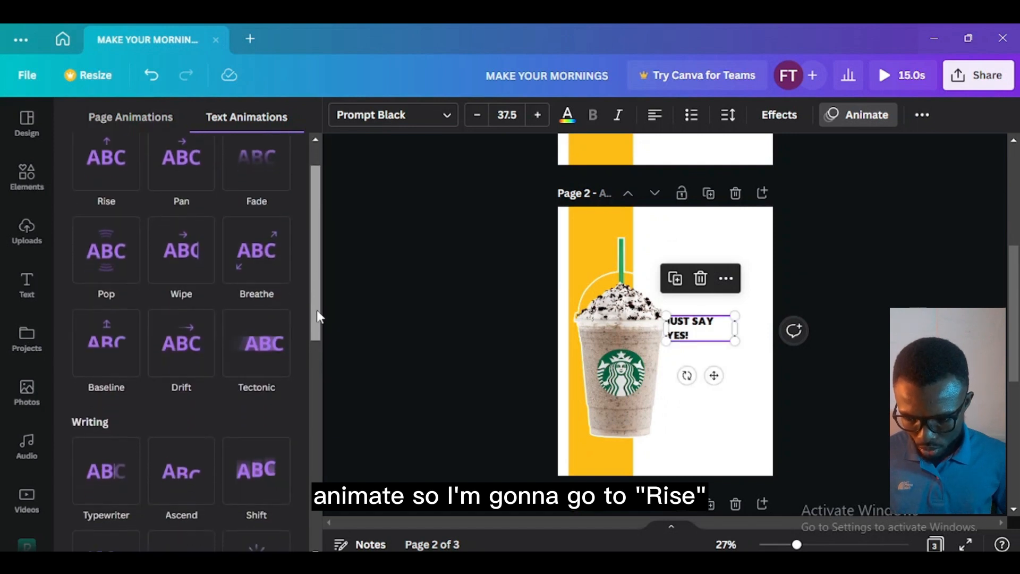
scroll(317, 312, "up", 1)
left_click(95, 229)
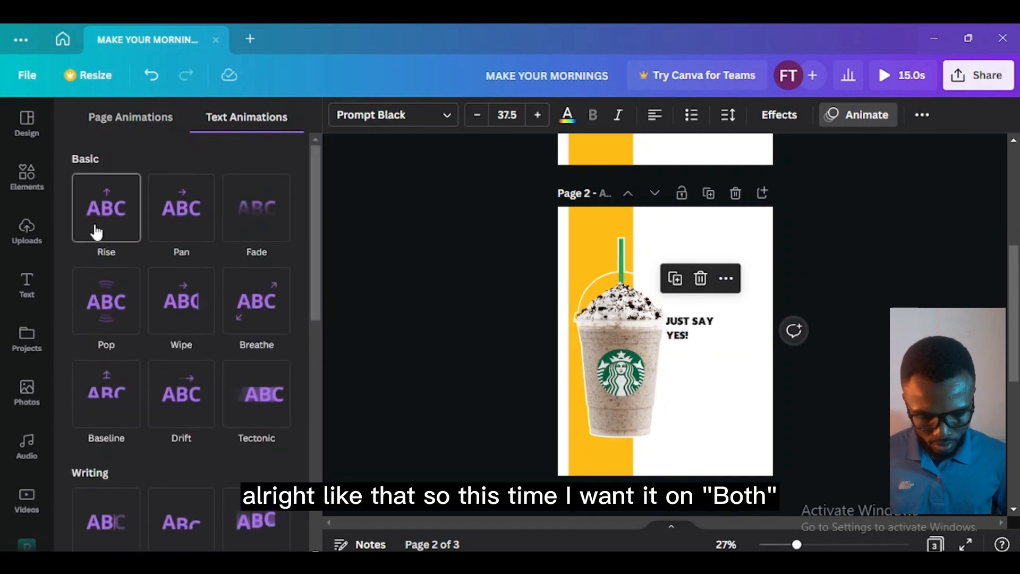
left_click(96, 232)
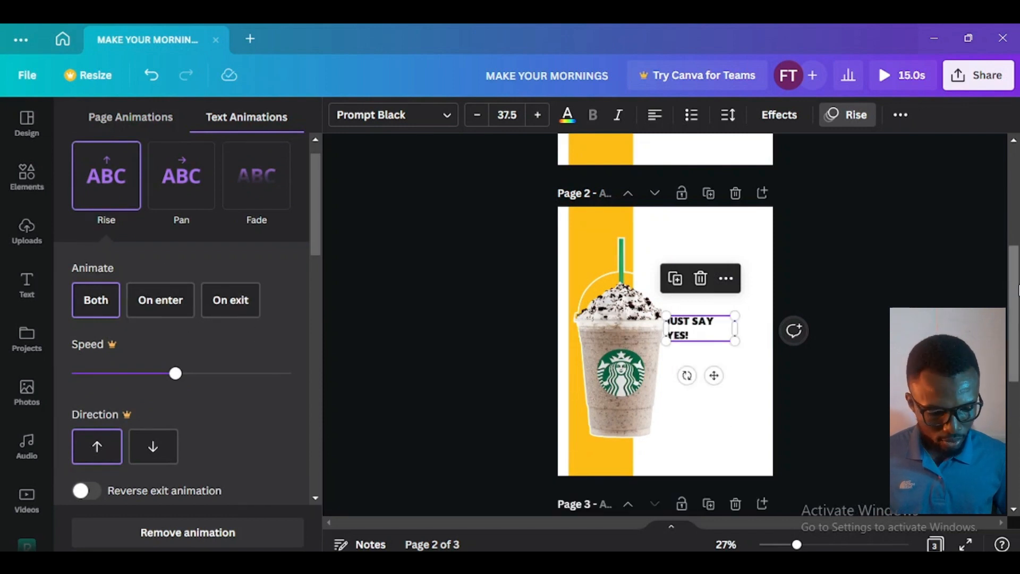
- Animate all three vertical bands on page 3 with Baseline, on both enter and exit
left_click_drag(1015, 292, 1013, 393)
left_click(605, 267)
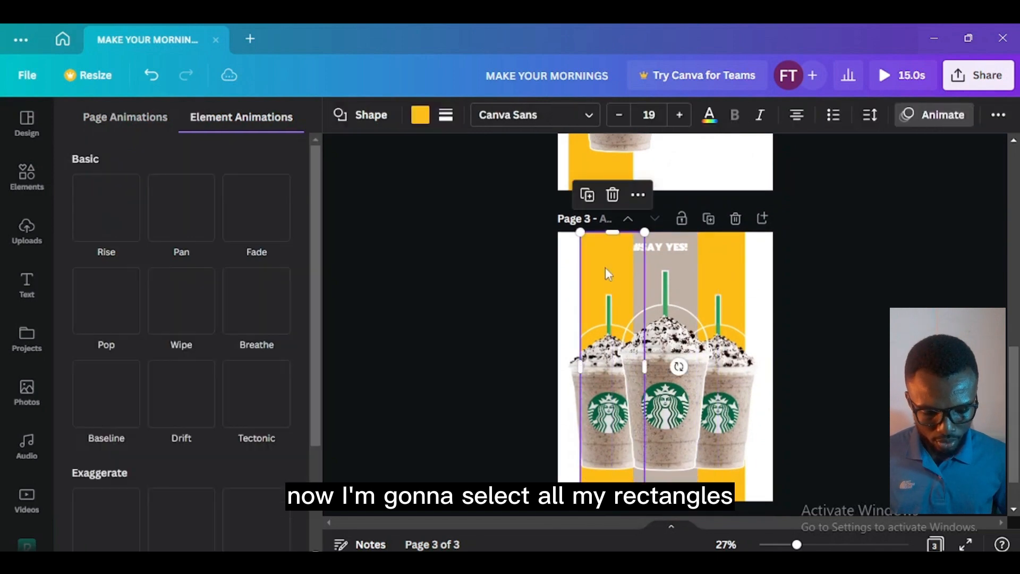
left_click(673, 259, "shift")
left_click(715, 256, "shift")
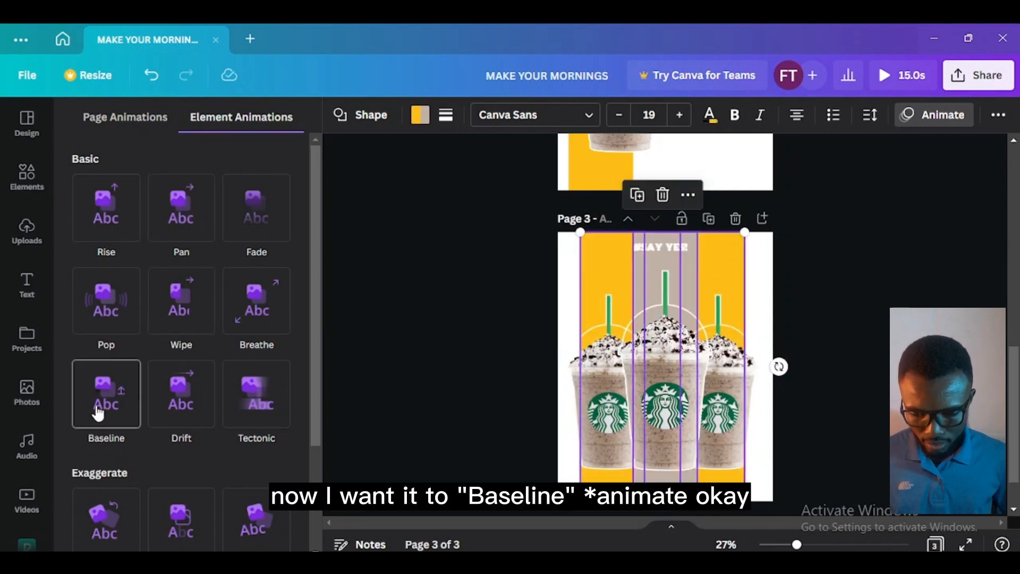
left_click(96, 417)
left_click(95, 328)
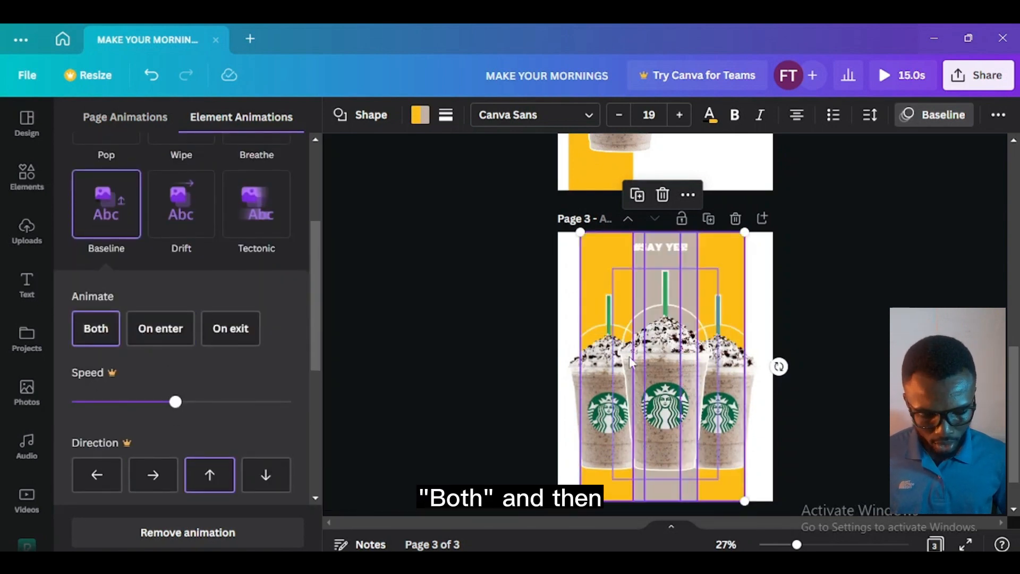
- Apply the Rise animation to the three cups on page 3, on both enter and exit
left_click(588, 385)
left_click(668, 386, "shift")
left_click(746, 398, "shift")
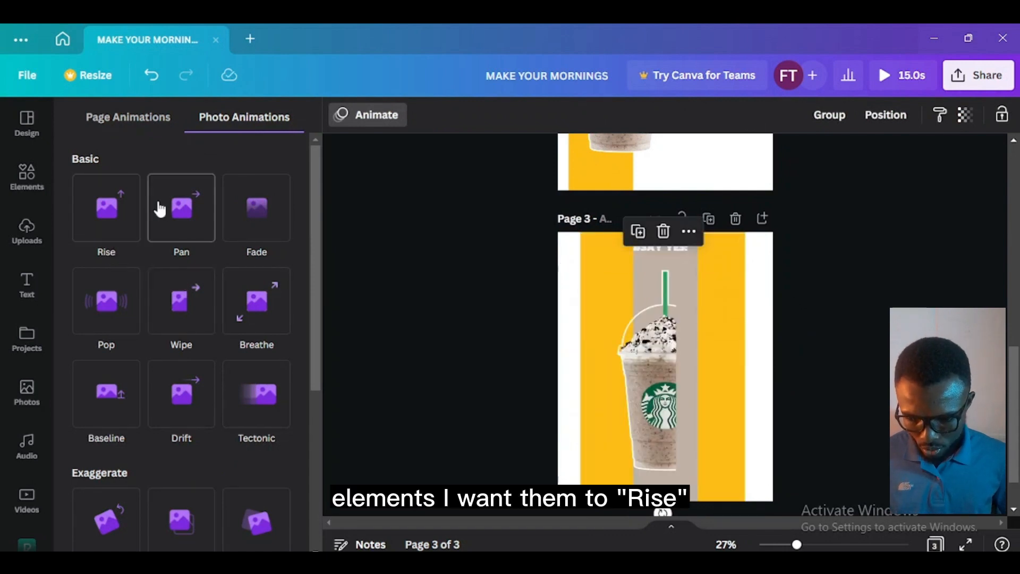
left_click(109, 212)
left_click(96, 337)
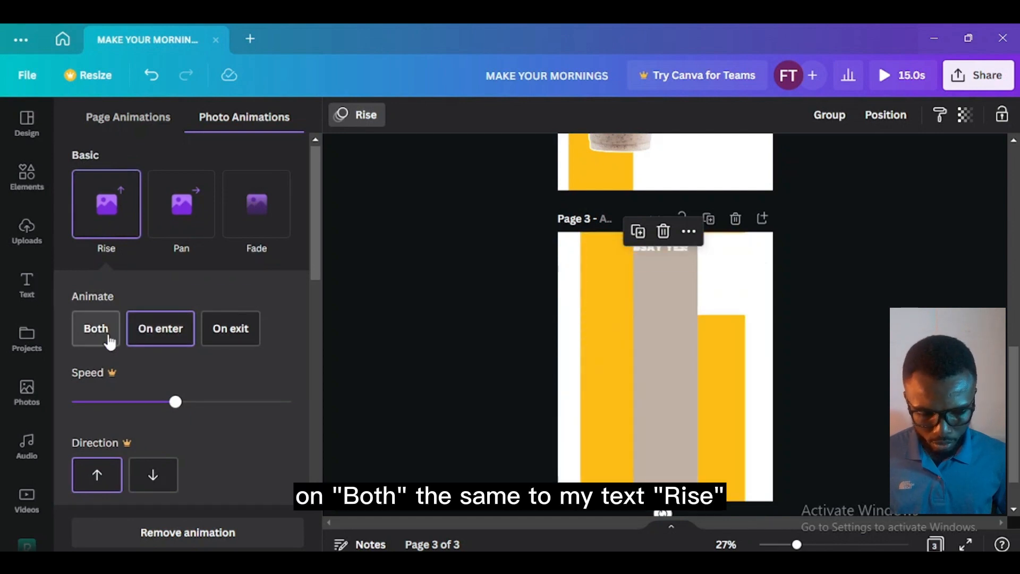
- Animate the "#SAY YES!" headline on page 3 with Rise, on both enter and exit
left_click(653, 247)
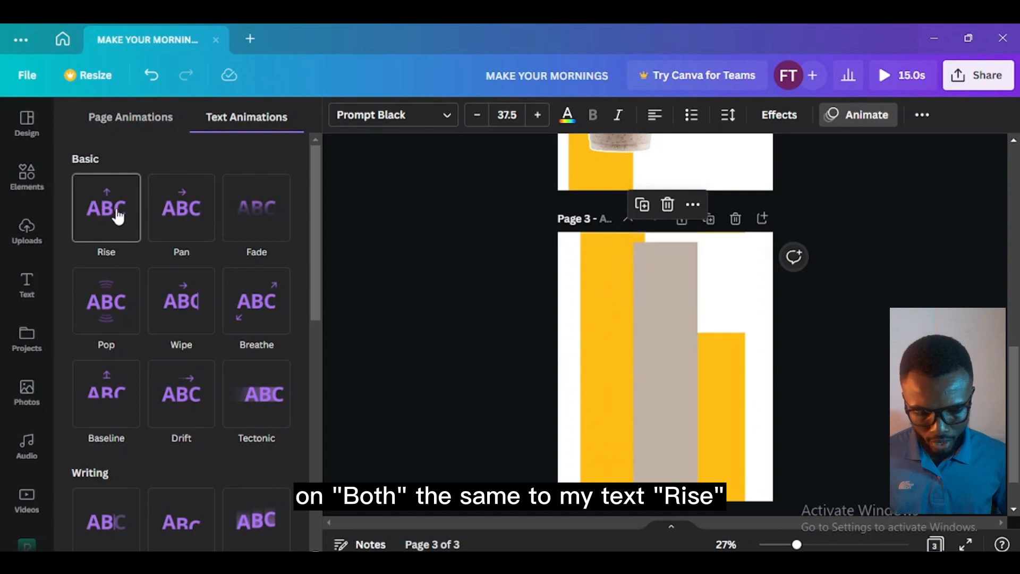
left_click(124, 215)
left_click(116, 334)
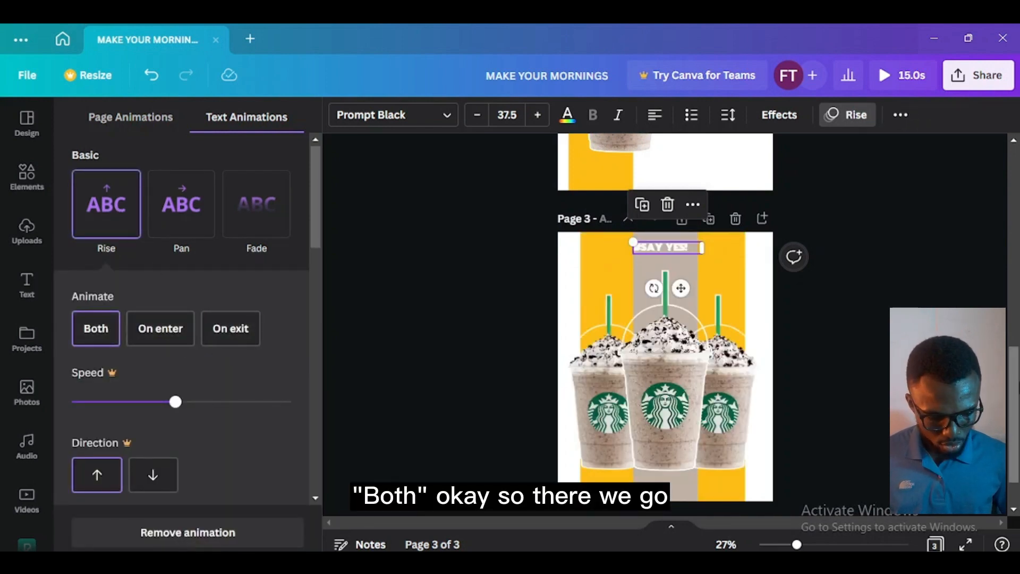
- Set the duration of page 3 to 4.0 seconds
left_click_drag(1012, 399, 1009, 394)
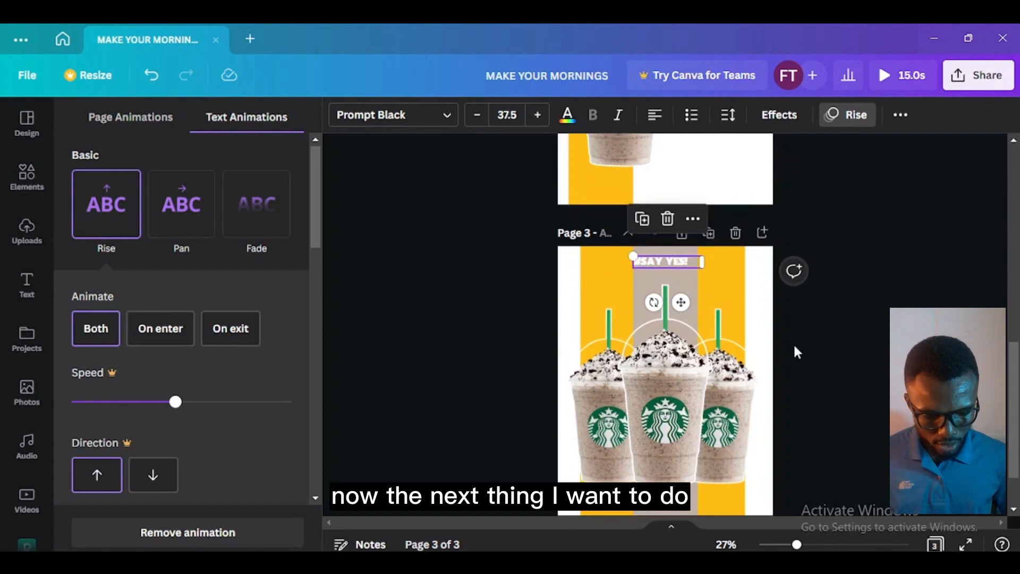
left_click(762, 297)
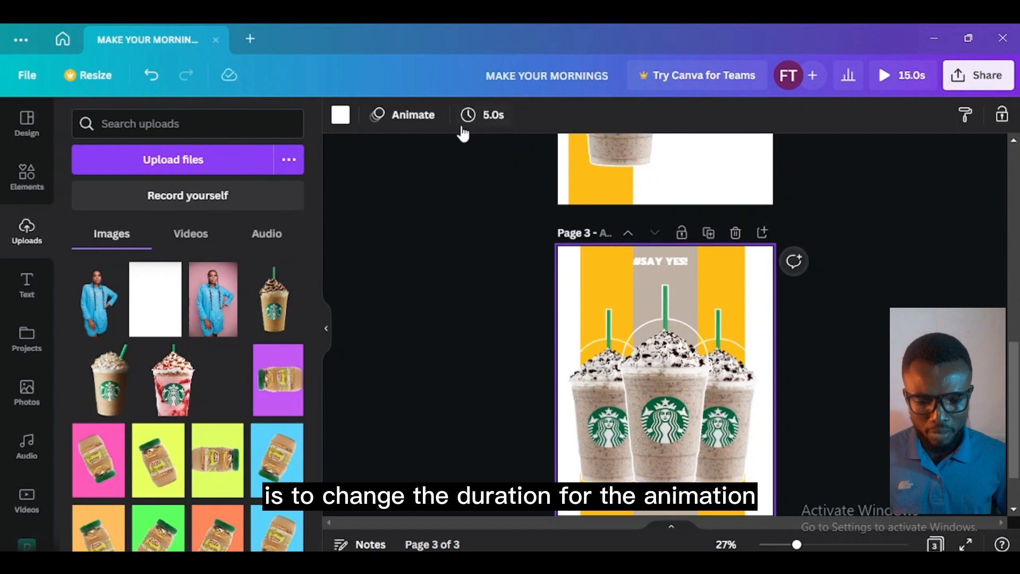
left_click(468, 120)
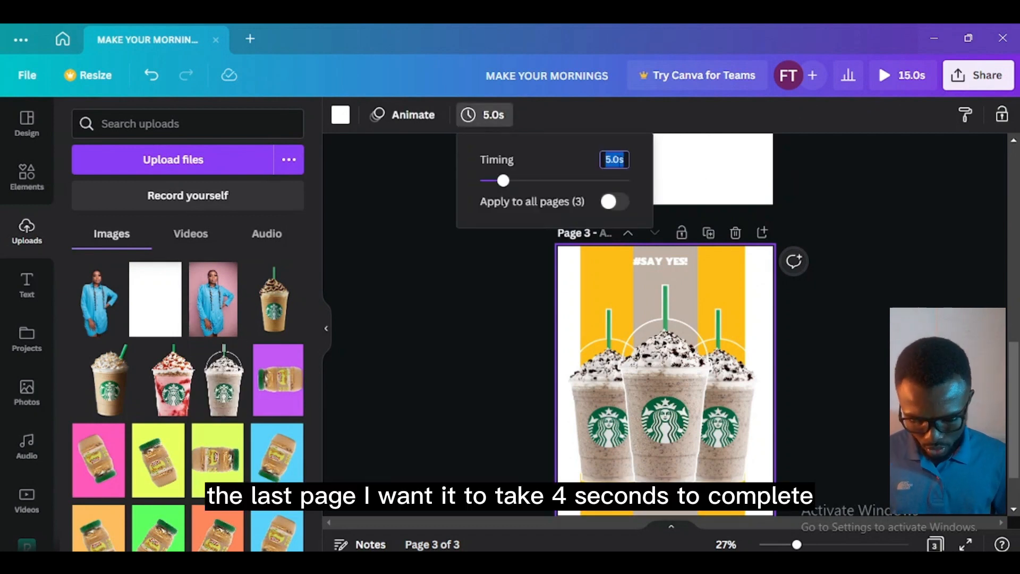
key("Return")
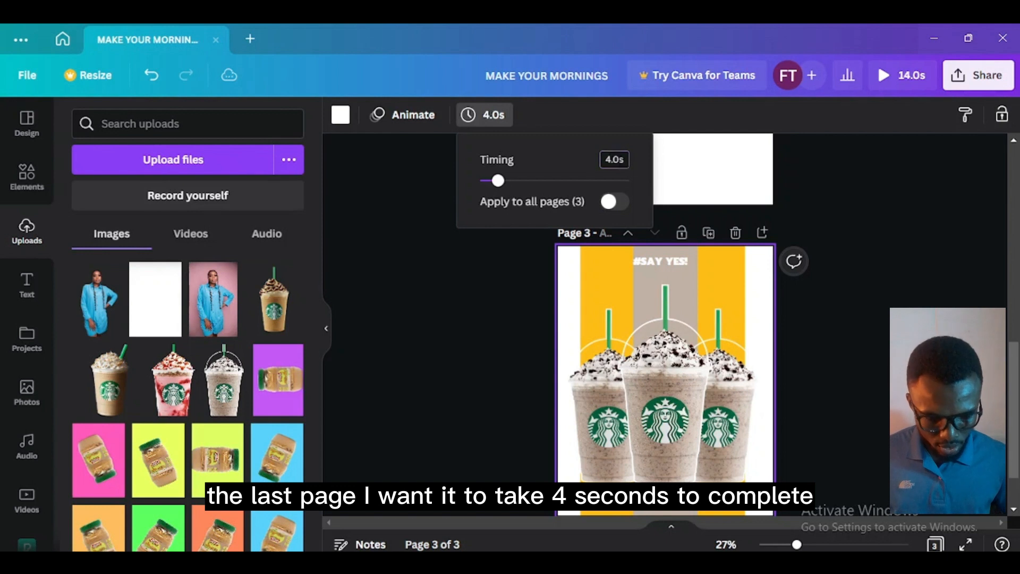
- Try to set the duration of page 2 to 2 seconds
scroll(664, 324, "up", 5)
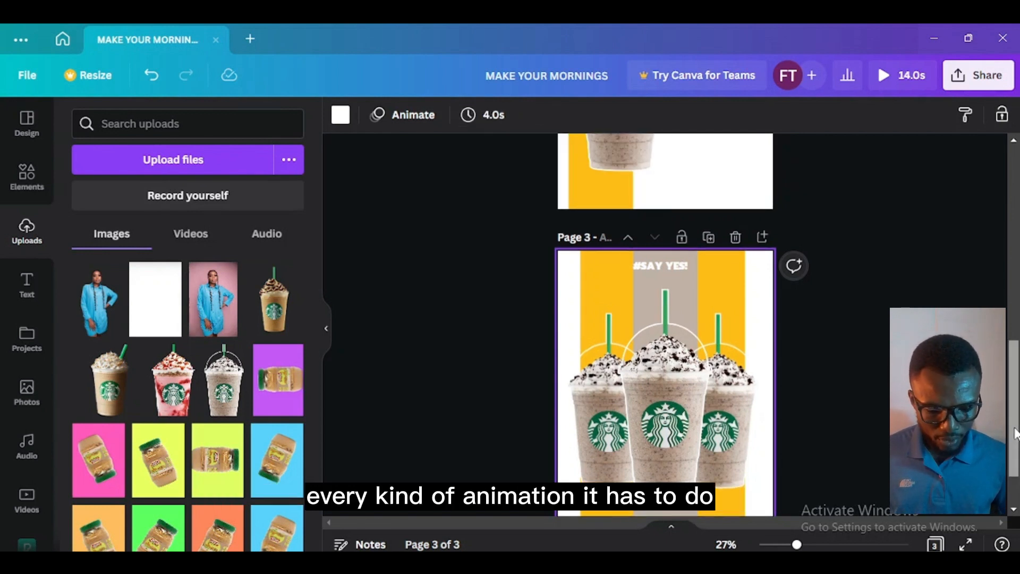
left_click(732, 393)
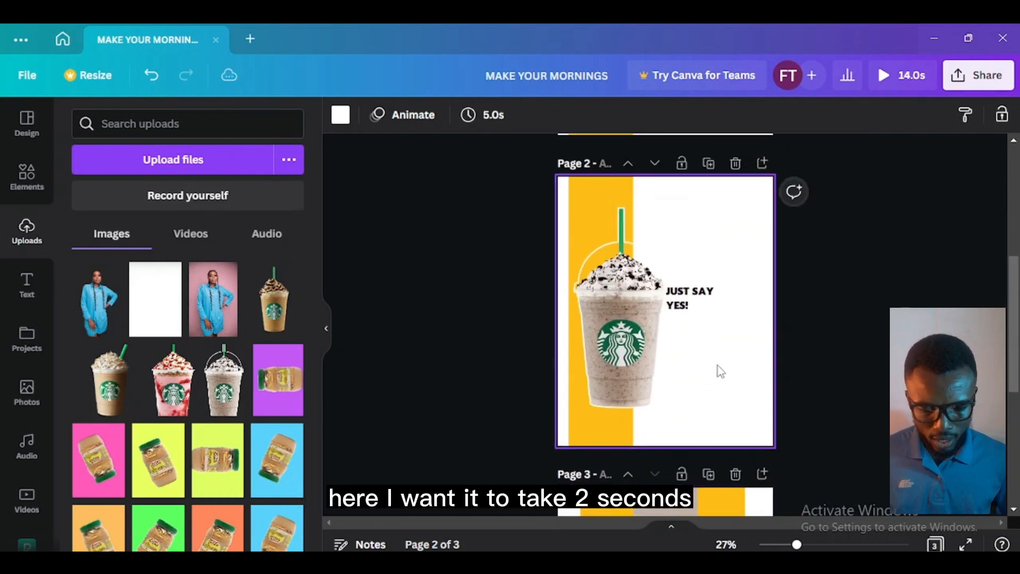
left_click(488, 118)
type("2")
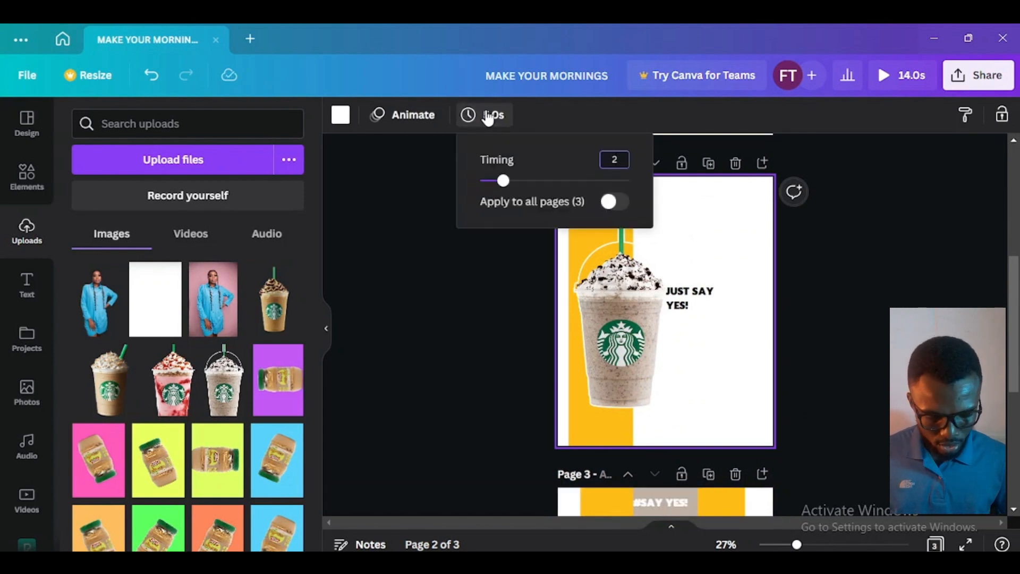
- Try to set the duration of page 1 to 2 seconds
left_click_drag(1014, 287, 1000, 215)
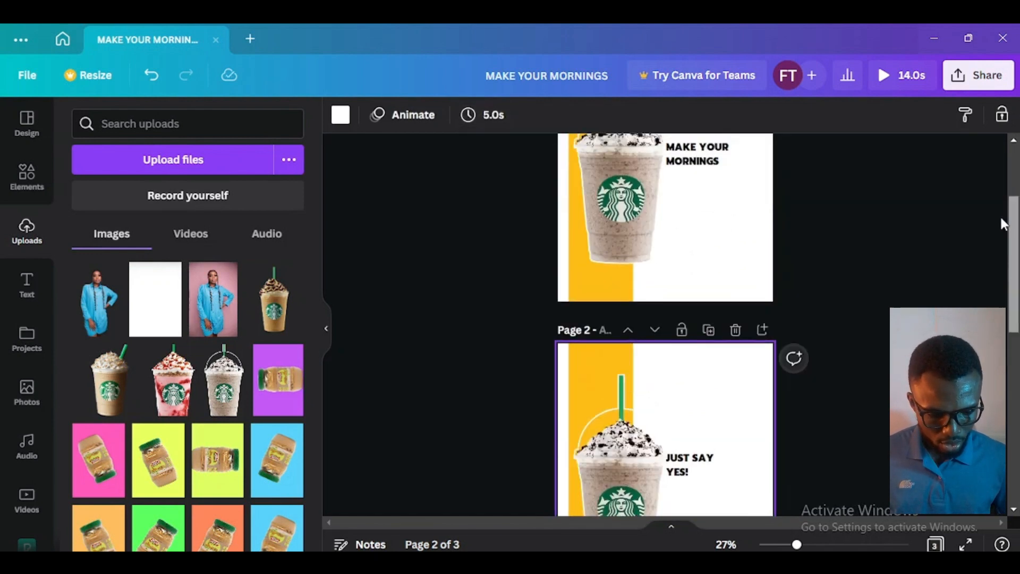
left_click(736, 266)
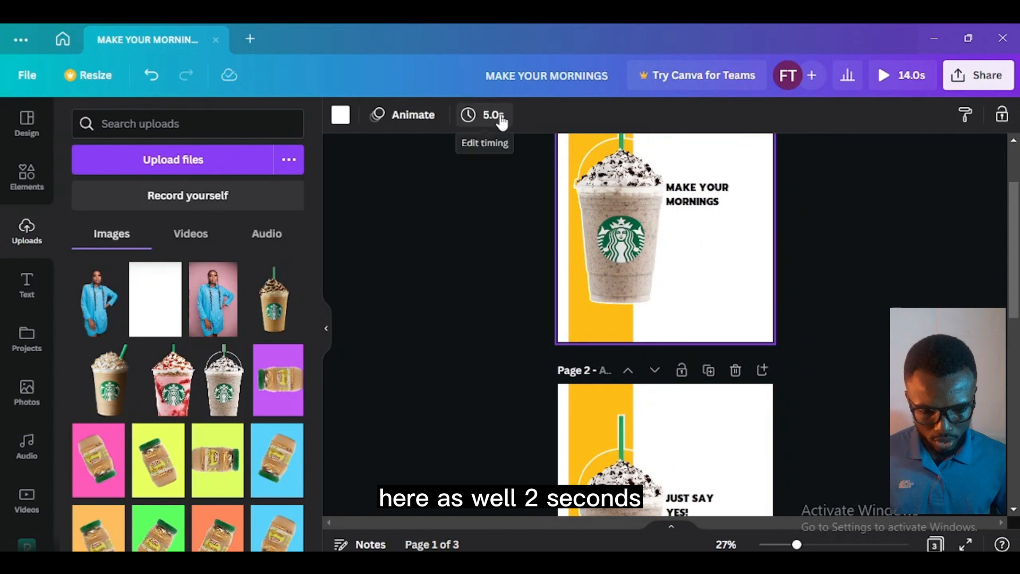
left_click(500, 118)
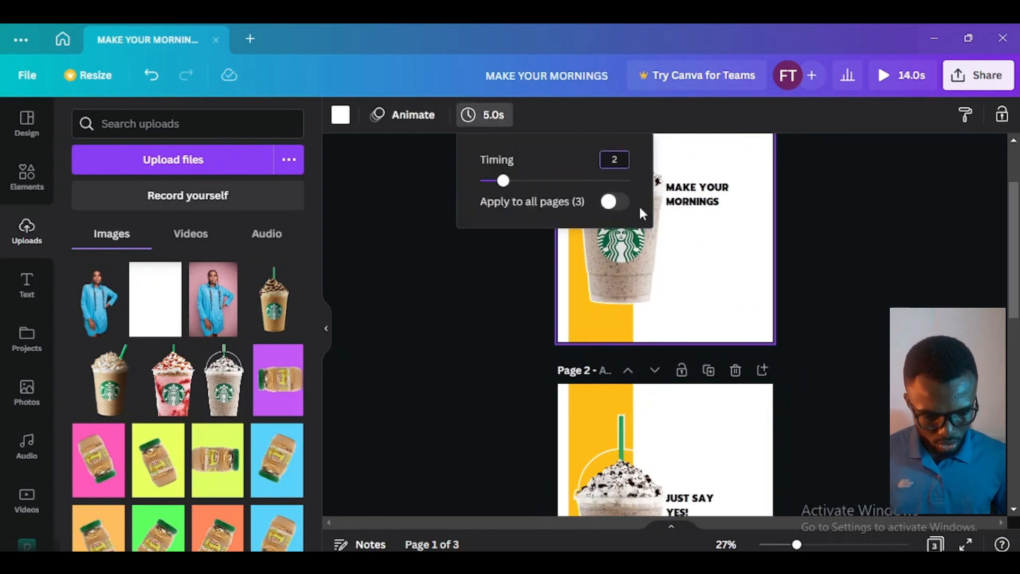
left_click(856, 228)
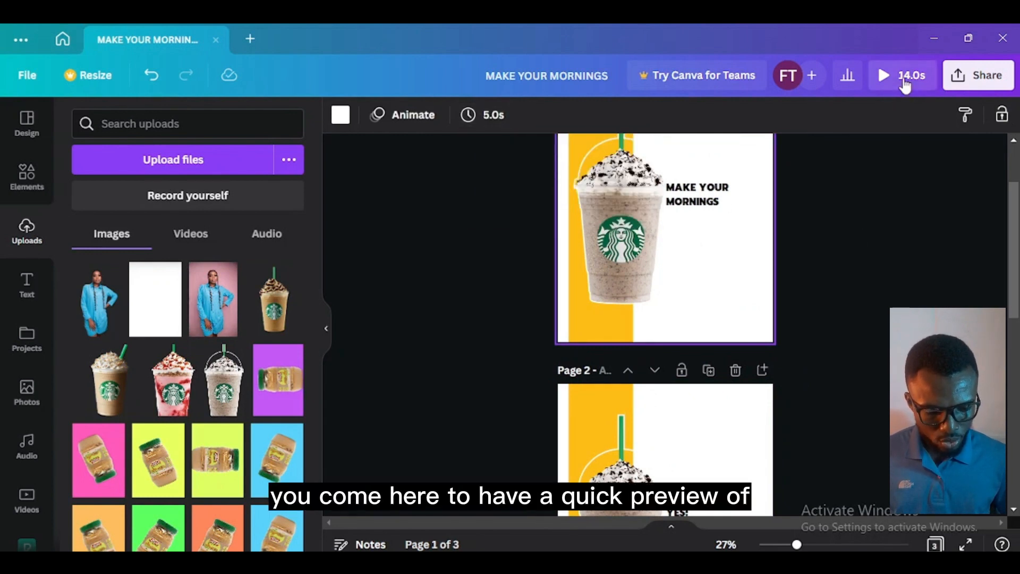
- Play a preview of the animated design from page 1, then return to the editor
left_click_drag(1011, 213, 992, 170)
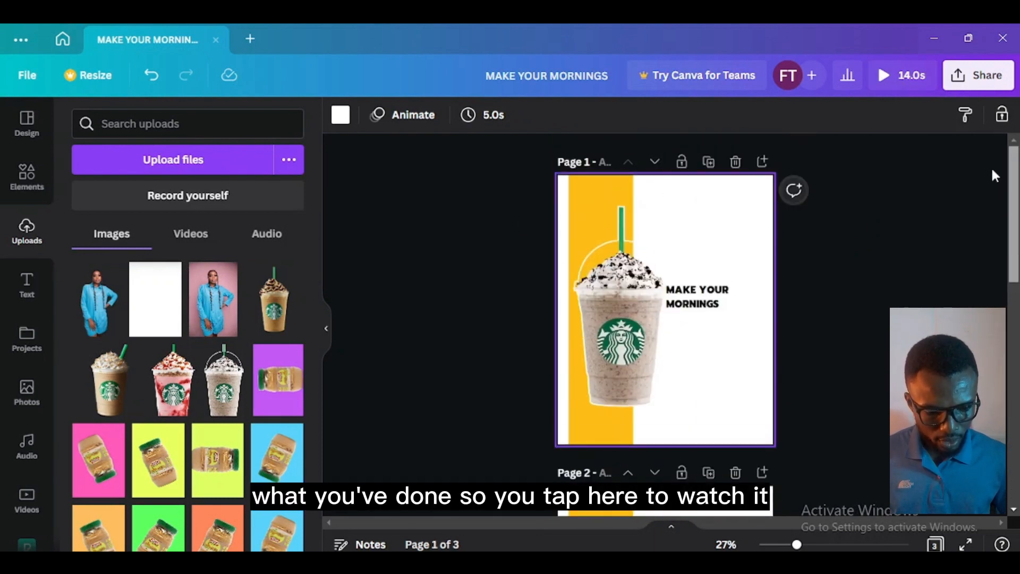
left_click(908, 79)
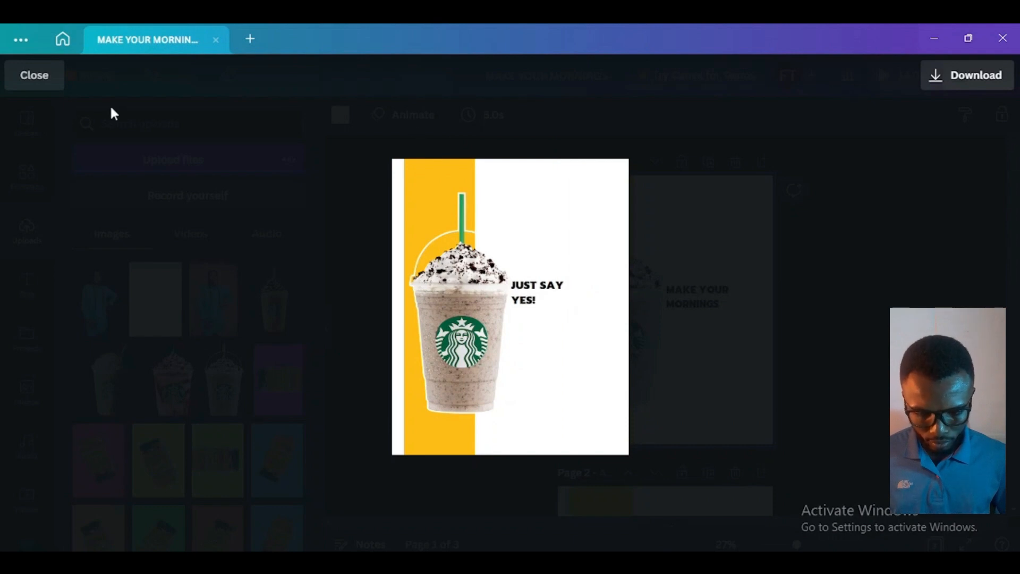
left_click(32, 82)
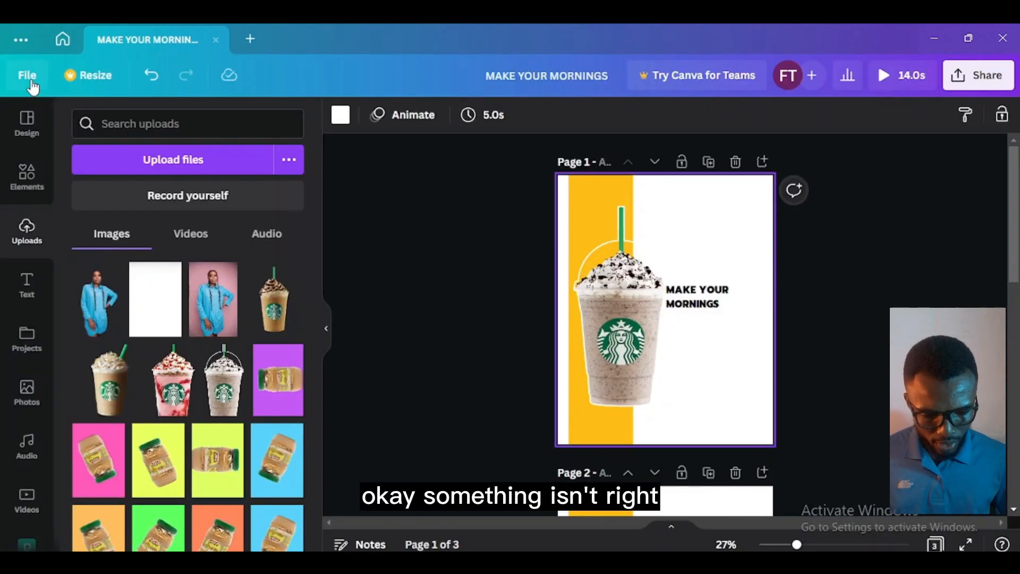
- Check the animation applied to the cup on page 1 and briefly preview the design again
left_click(642, 309)
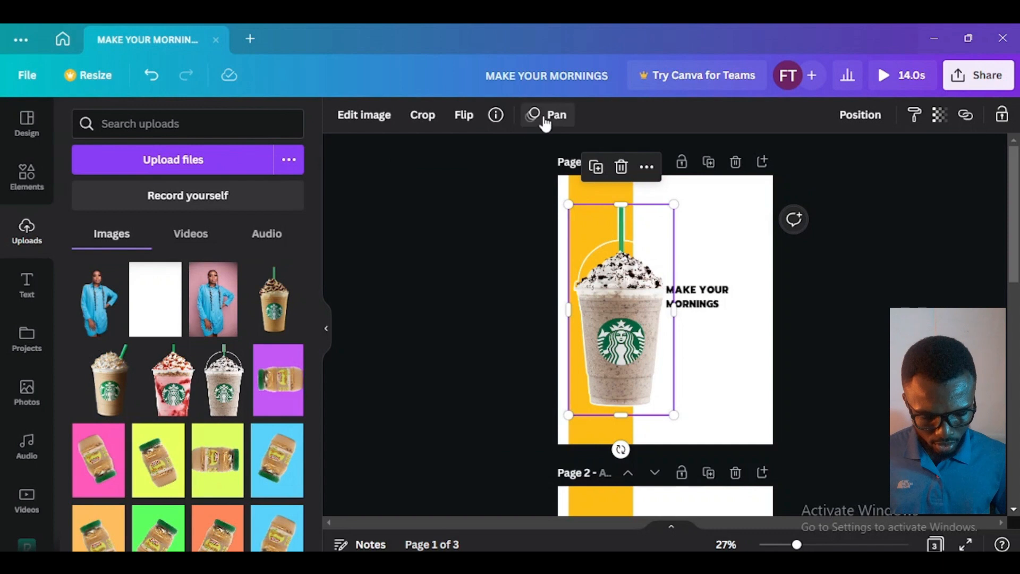
left_click(735, 200)
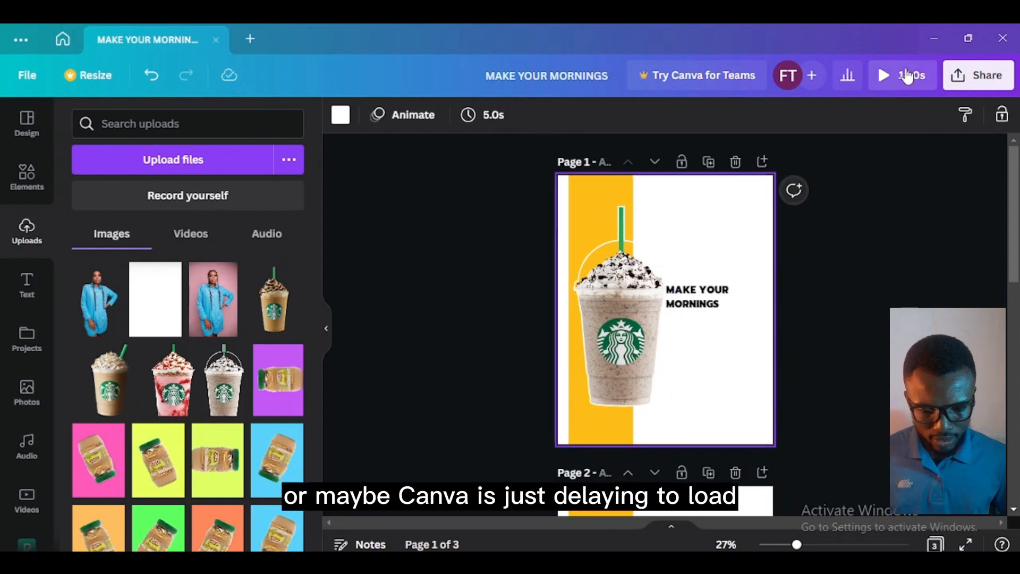
left_click(906, 75)
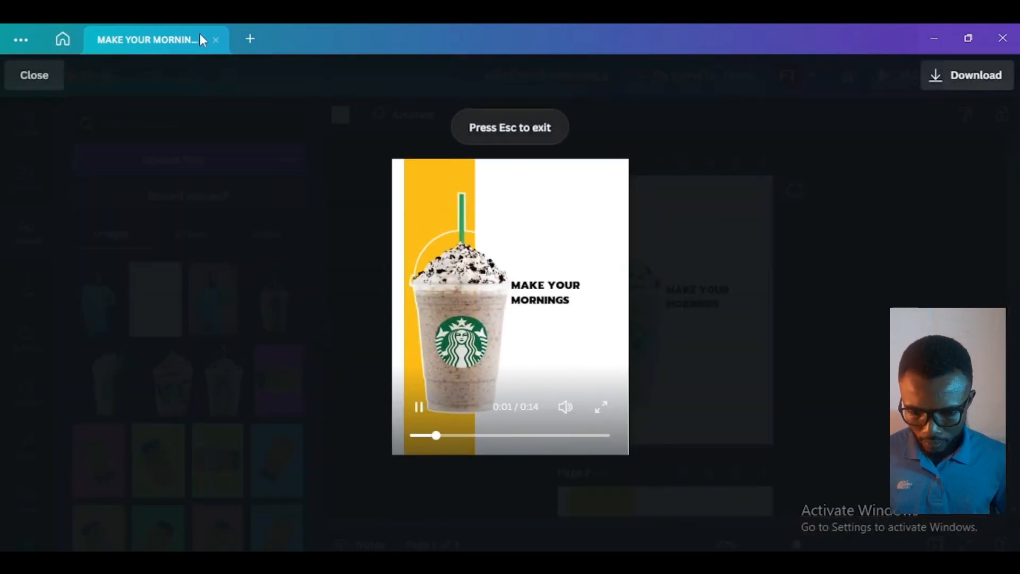
left_click(33, 75)
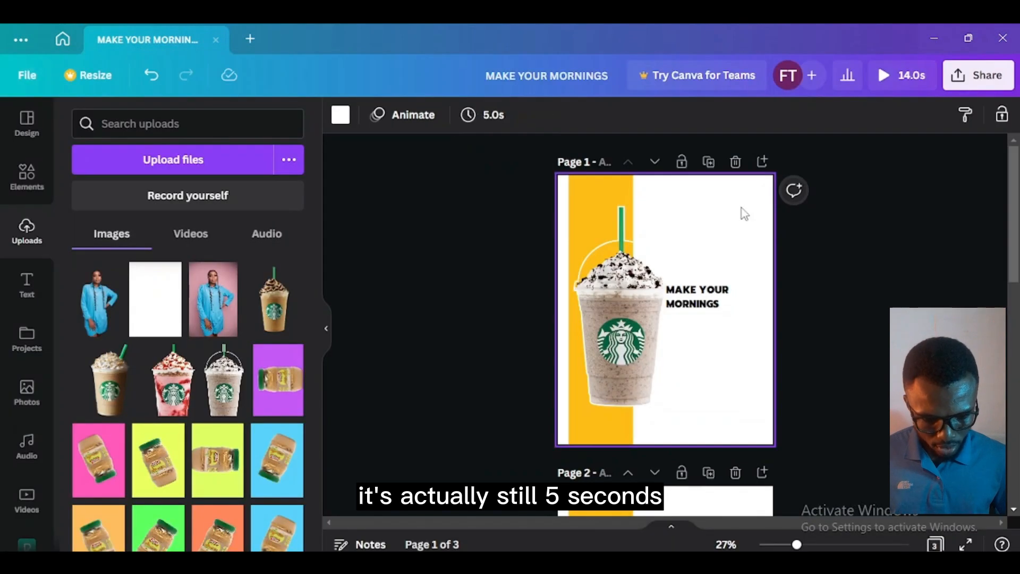
- Set the duration of page 1, with the "MAKE YOUR MORNINGS" headline, to 2.0 seconds
left_click(498, 125)
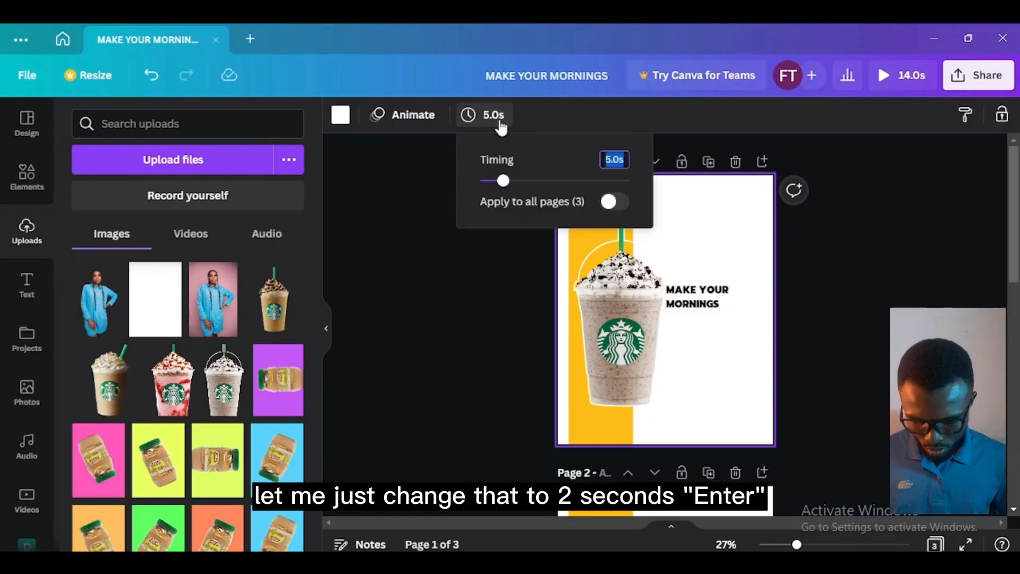
key("Return")
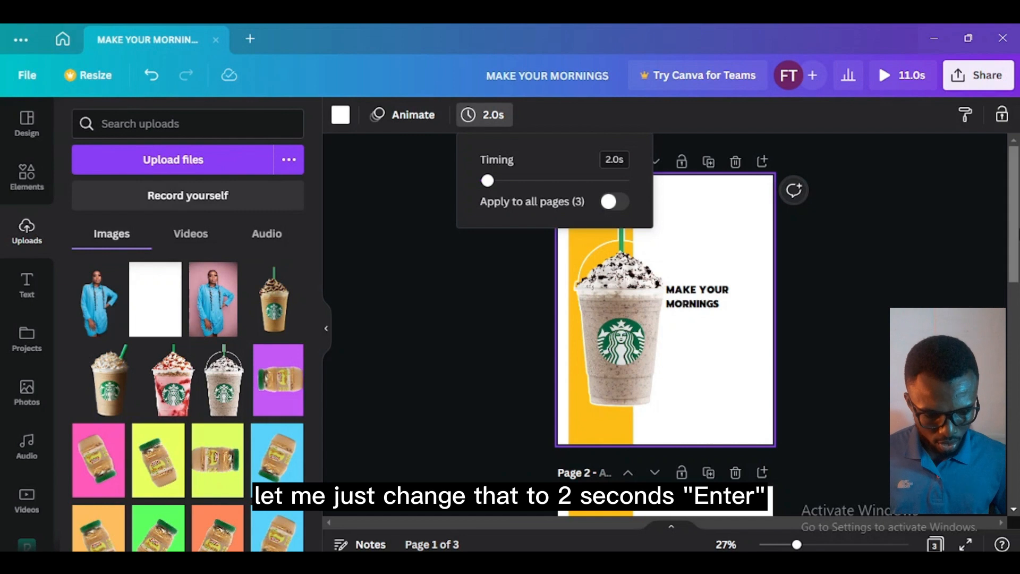
left_click(896, 174)
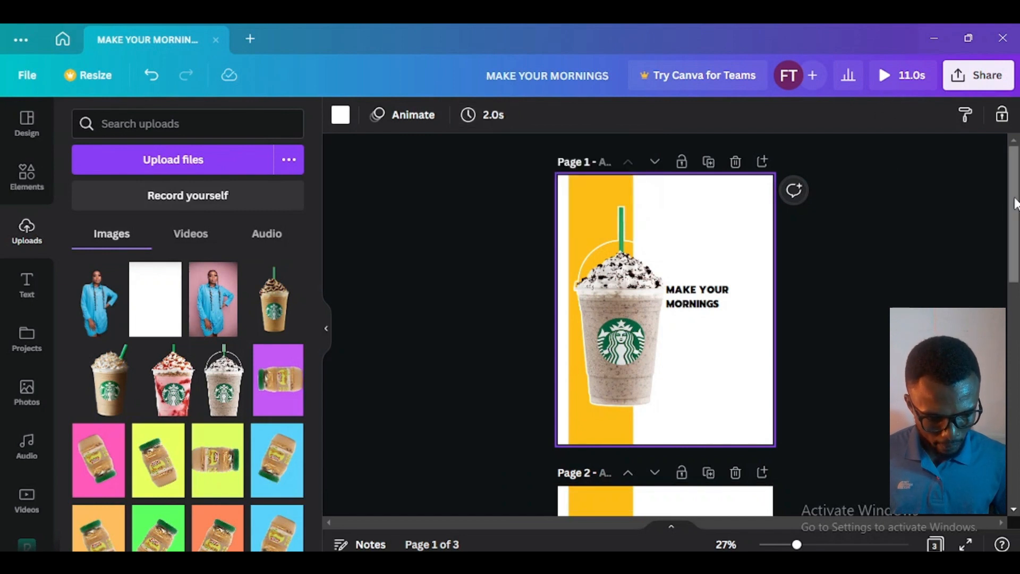
- Set the duration of page 2, with the "JUST SAY YES!" headline, to 2.0 seconds
scroll(681, 234, "down", 5)
left_click(683, 170)
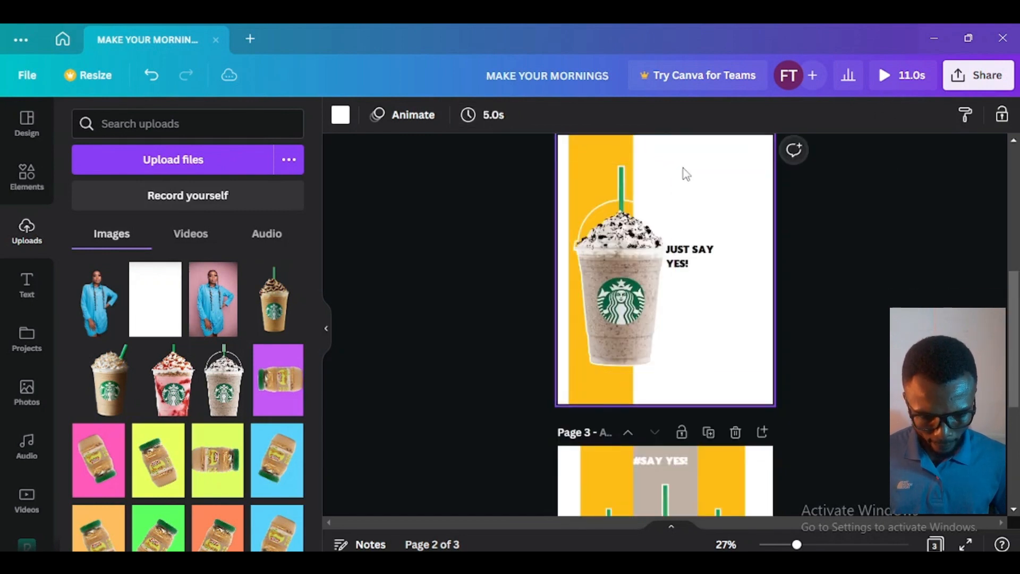
left_click(483, 122)
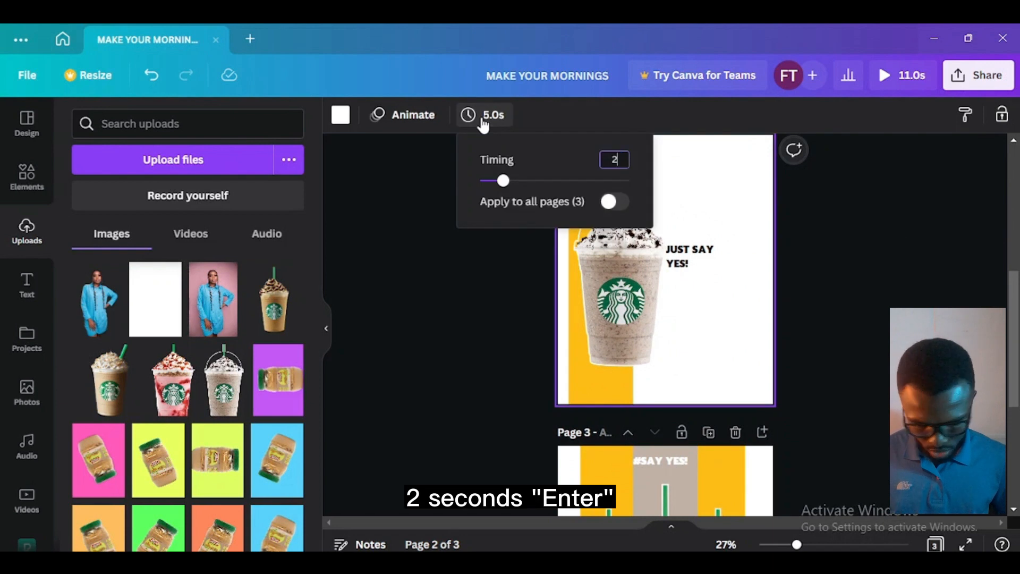
type("2")
key("Return")
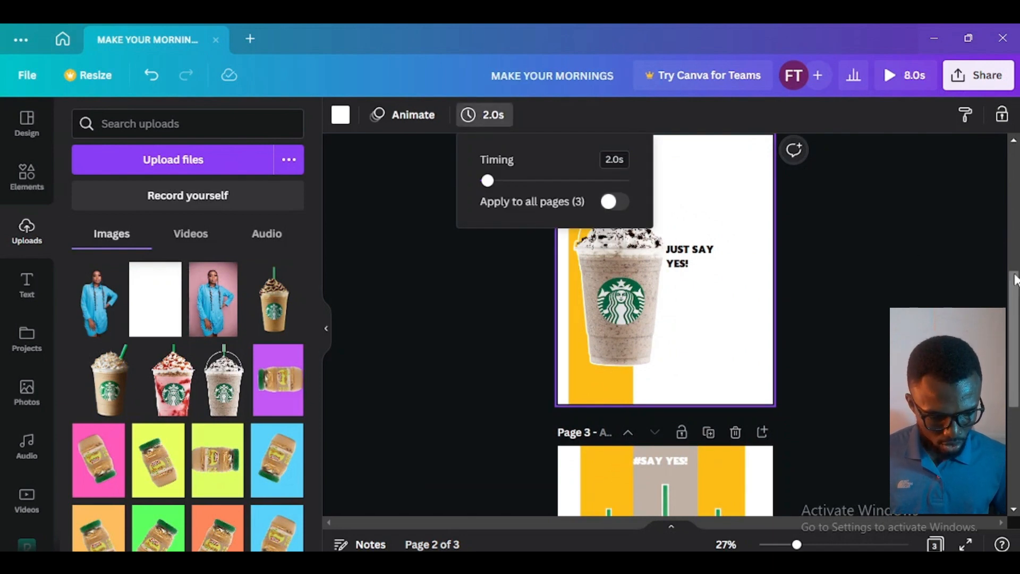
- Preview the full three-page animation with the shortened page durations, then close the preview
scroll(1014, 279, "down", 5)
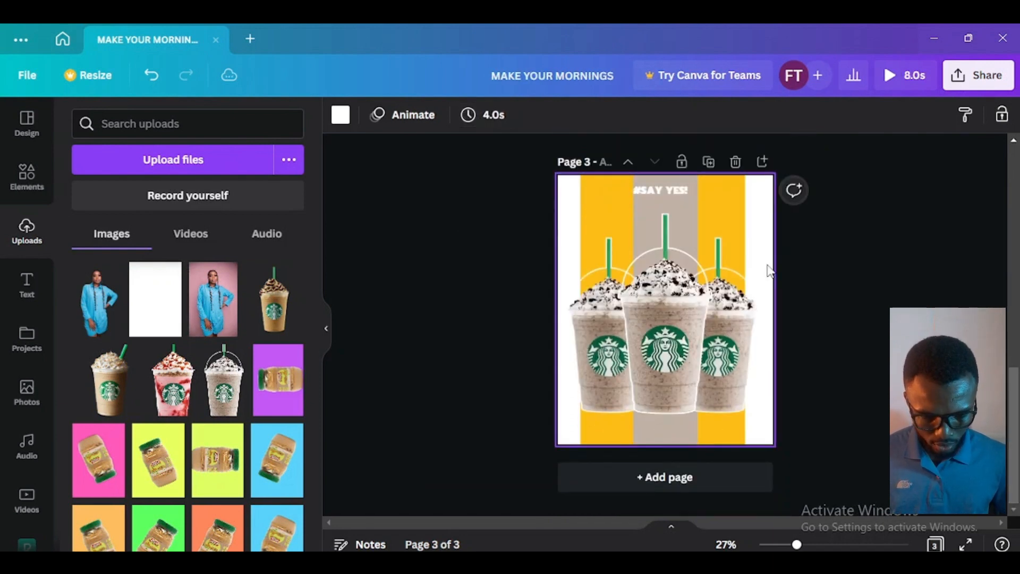
left_click(901, 80)
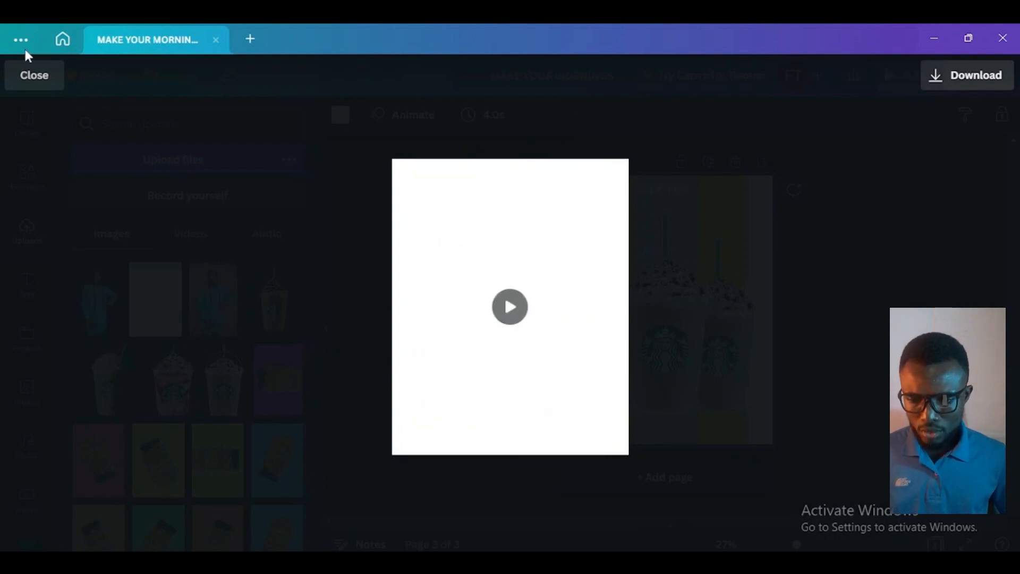
left_click(31, 75)
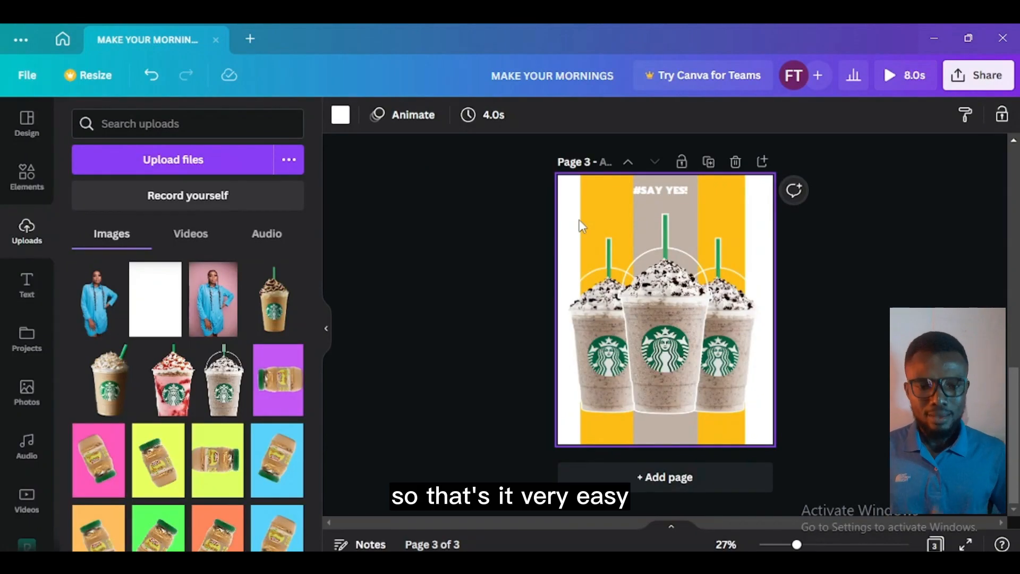